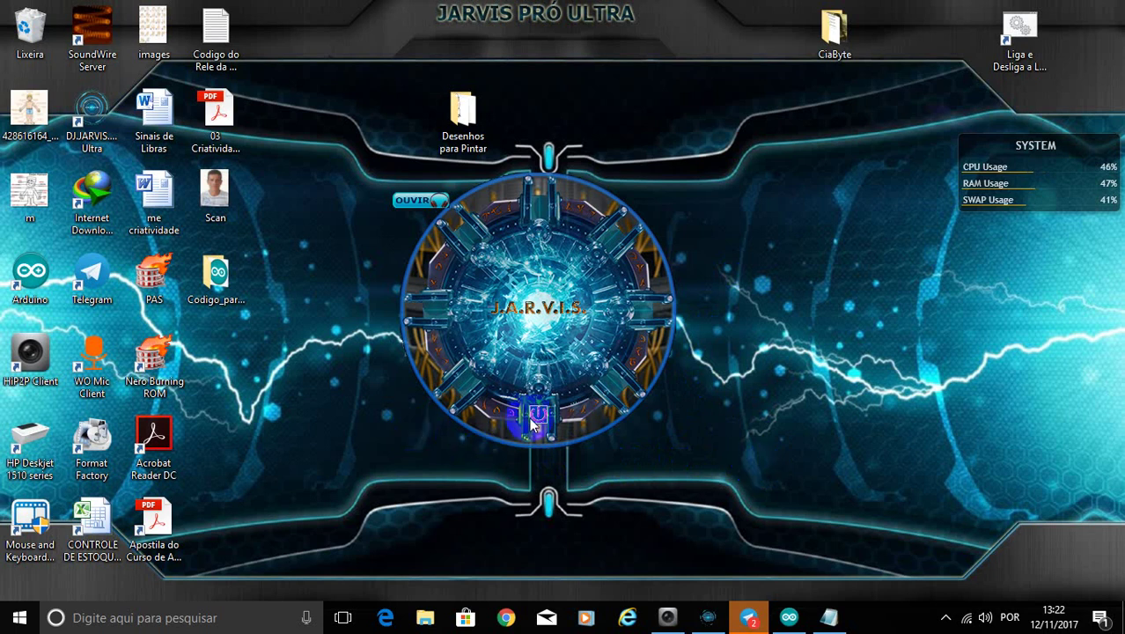
# - Switch to the open Notepad file "Liga e Desliga a Luz da Sala" and select "Comandos Jarvis em C#;" in its third using line
pyautogui.click(829, 616)
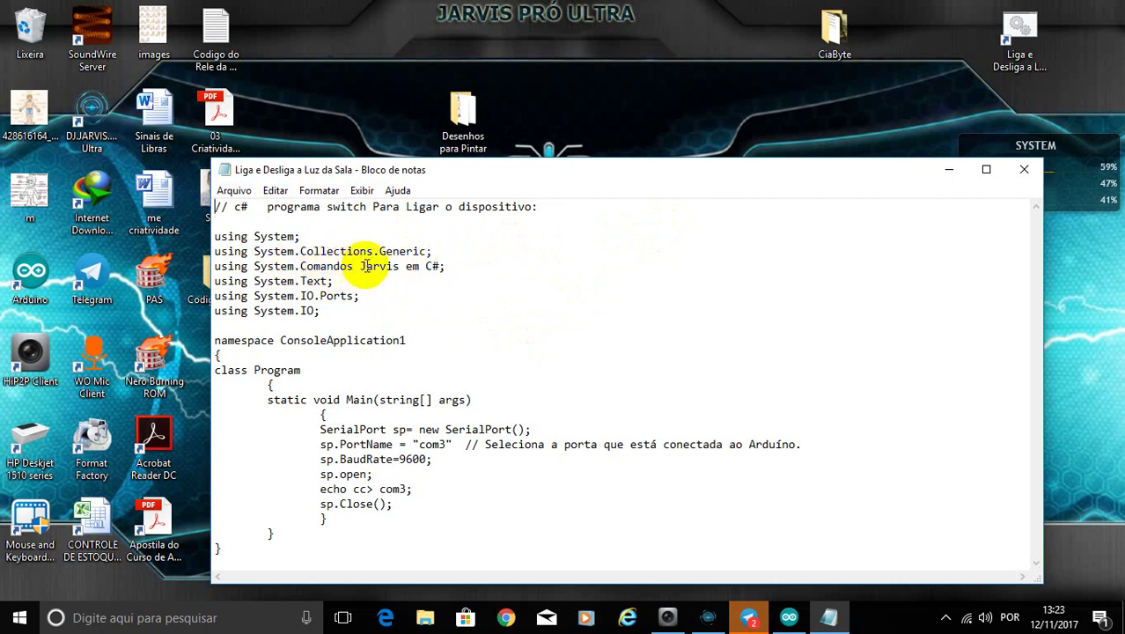
pyautogui.moveTo(447, 264); pyautogui.dragTo(304, 266)
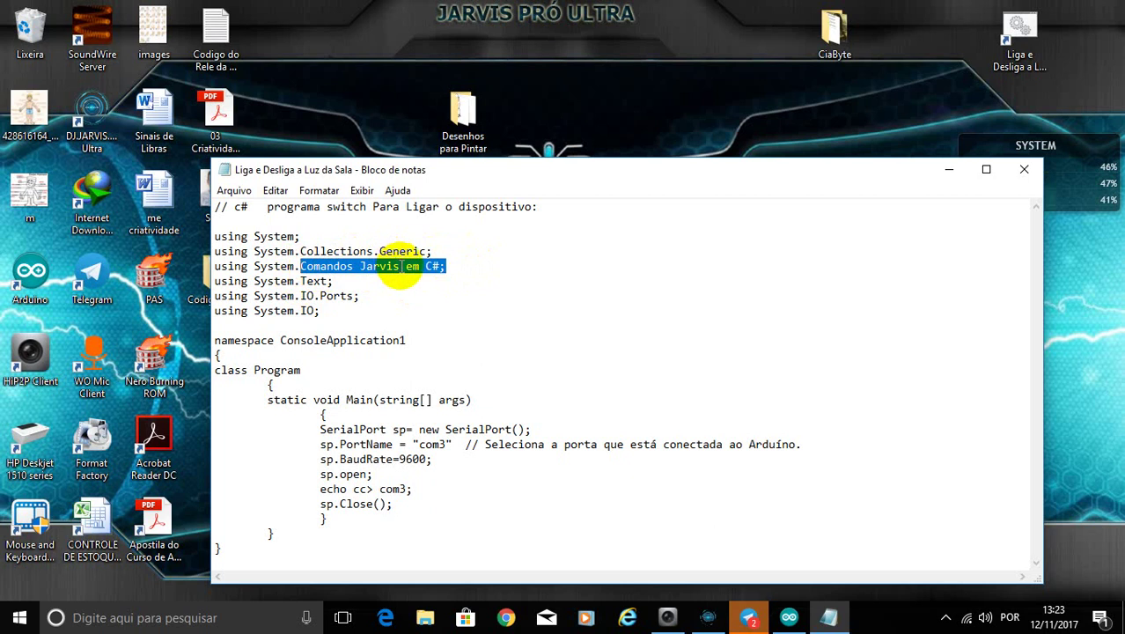
# - Look up the full path of the TRecord folder on Disco Local (D:) in File Explorer, and close the window
pyautogui.click(428, 620)
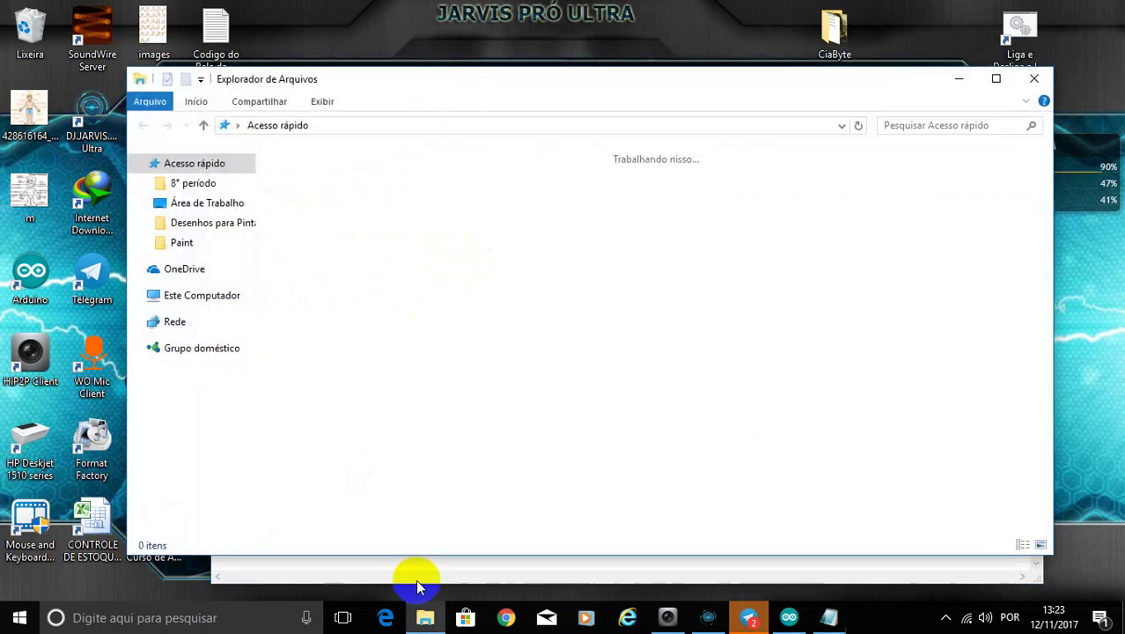
pyautogui.click(204, 454)
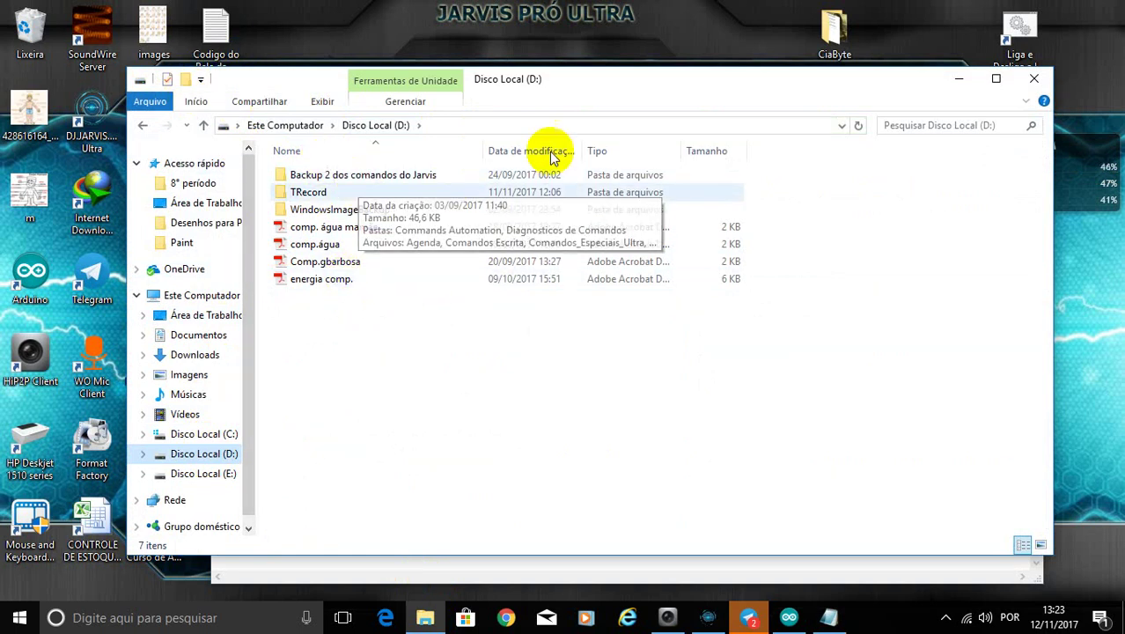
pyautogui.click(365, 195)
pyautogui.doubleClick(366, 192)
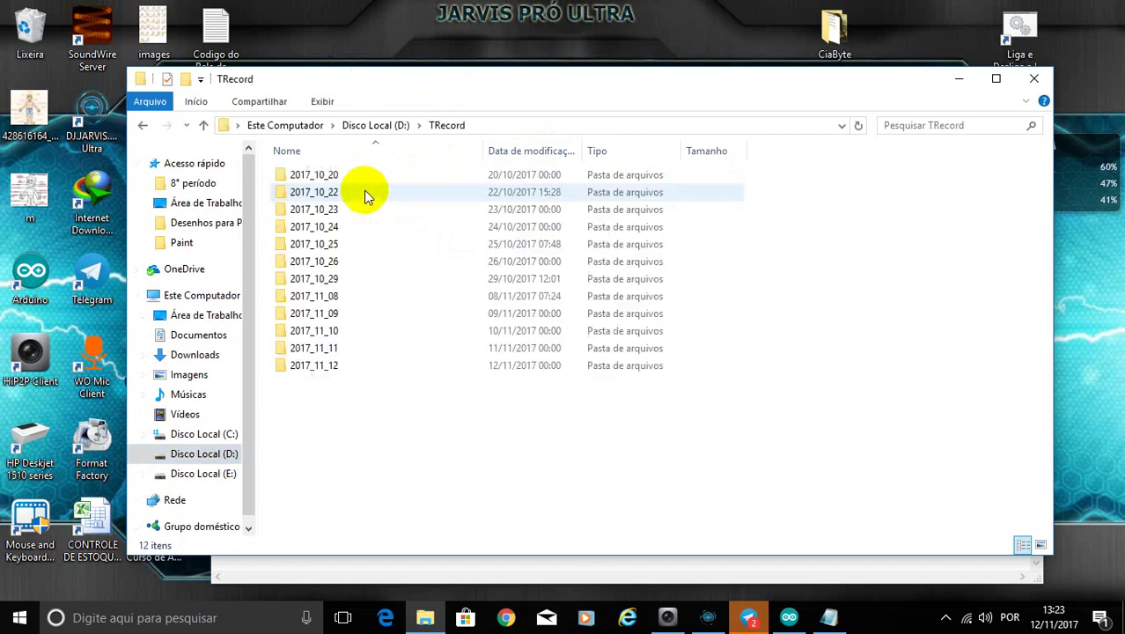
pyautogui.click(534, 123)
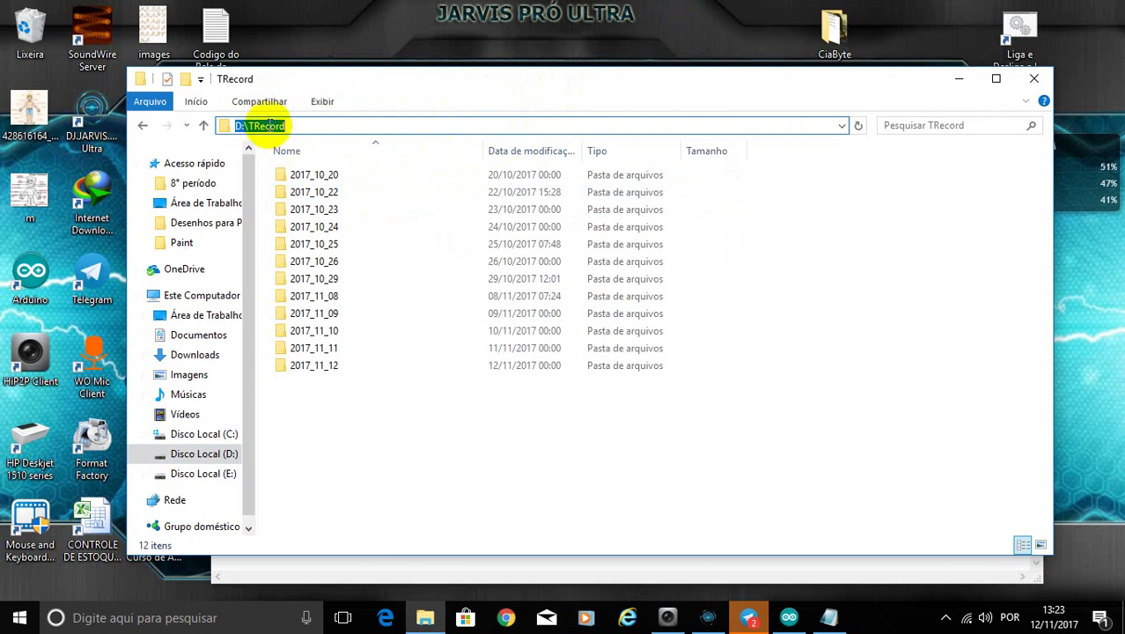
pyautogui.click(1033, 81)
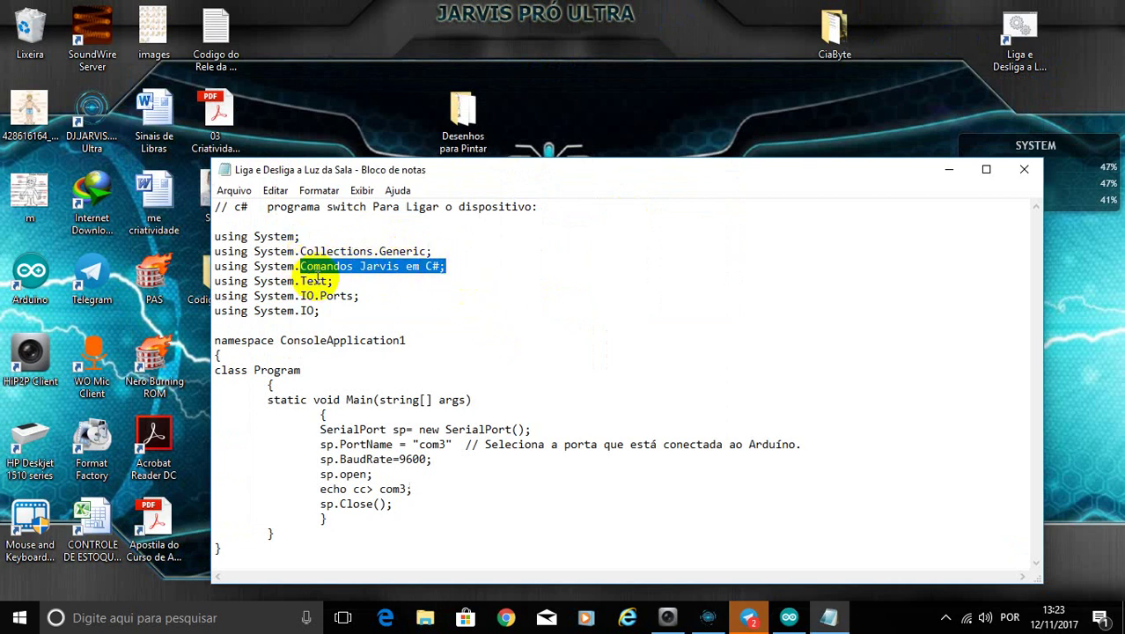
# - Examine the com3 port name in the sp.PortName line and the cc and com3 parts of the echo line
pyautogui.click(442, 266)
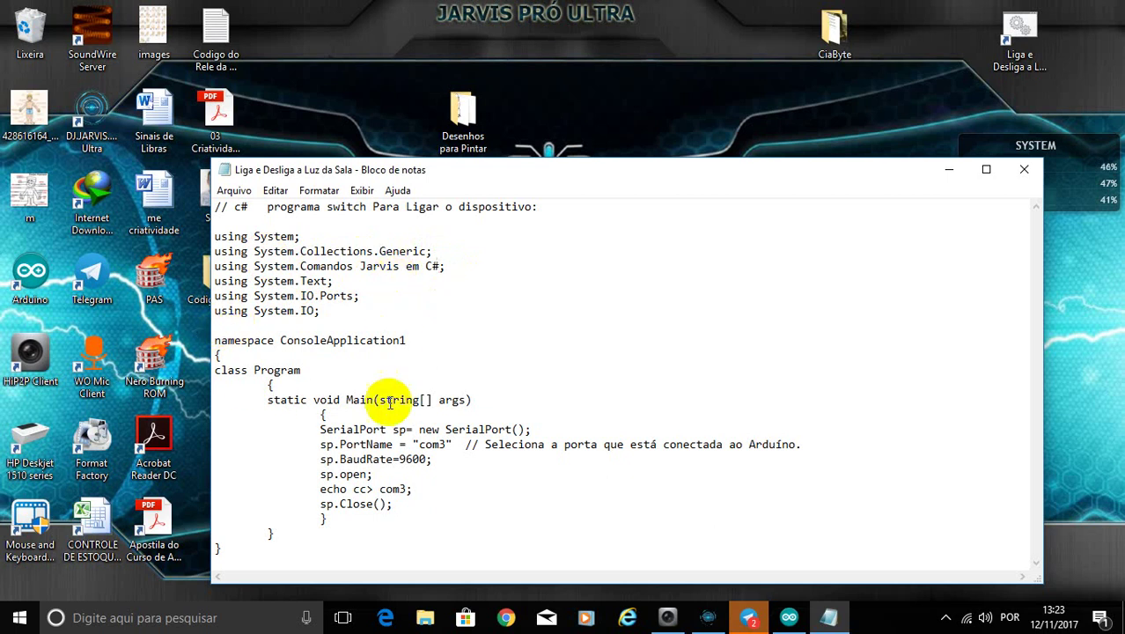
pyautogui.click(440, 444)
pyautogui.doubleClick(442, 444)
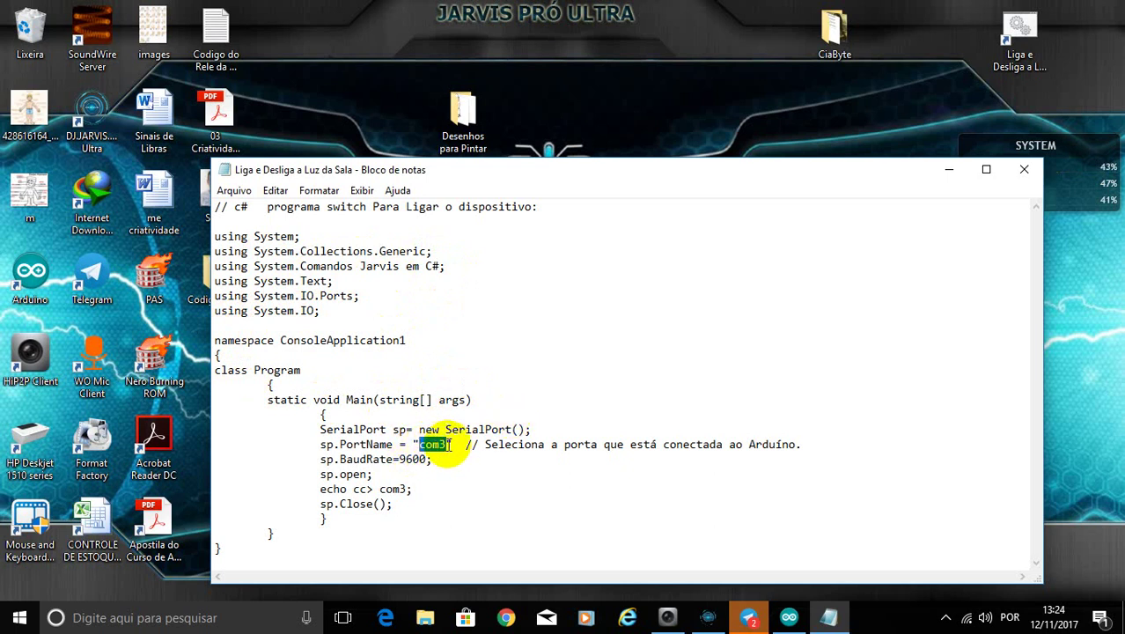
pyautogui.doubleClick(363, 490)
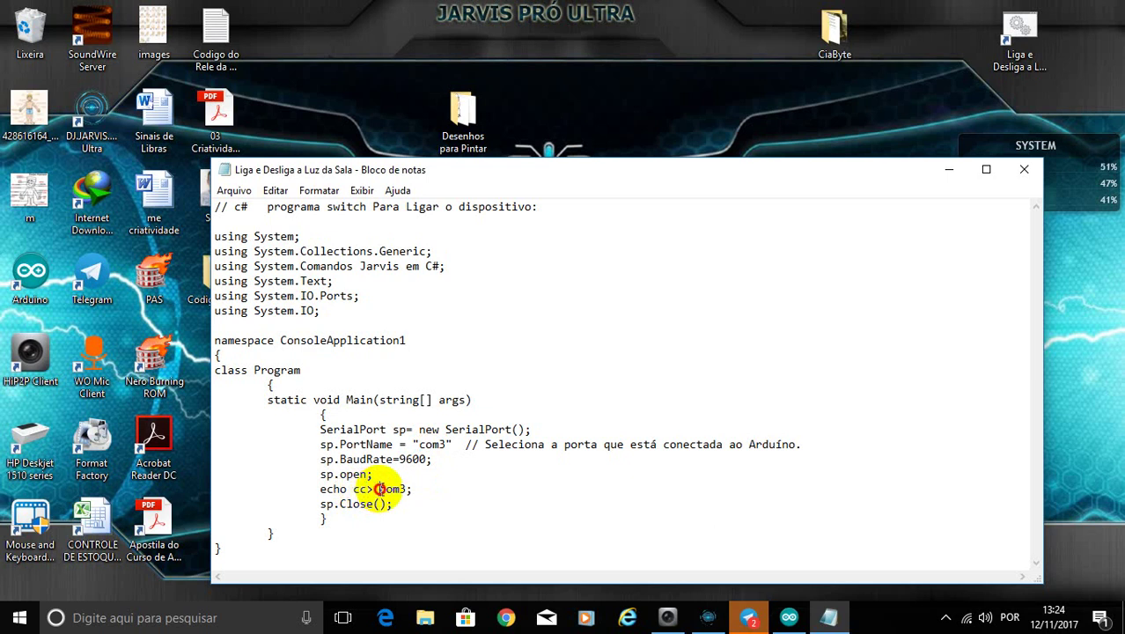
pyautogui.doubleClick(392, 490)
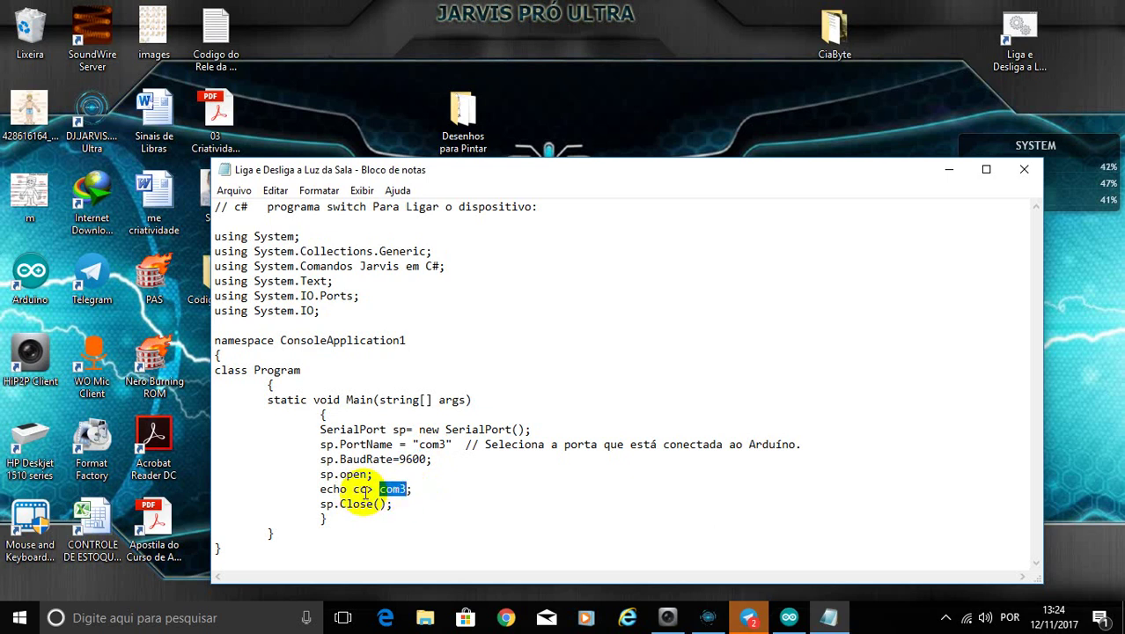
pyautogui.doubleClick(359, 489)
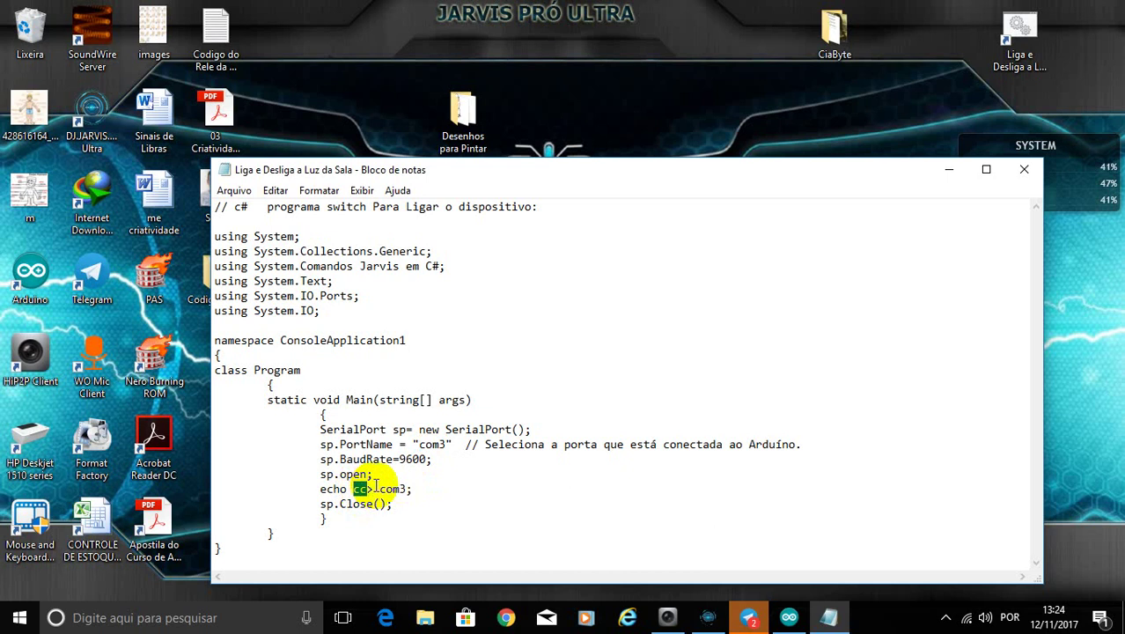
pyautogui.hotkey('shift', 'Right')
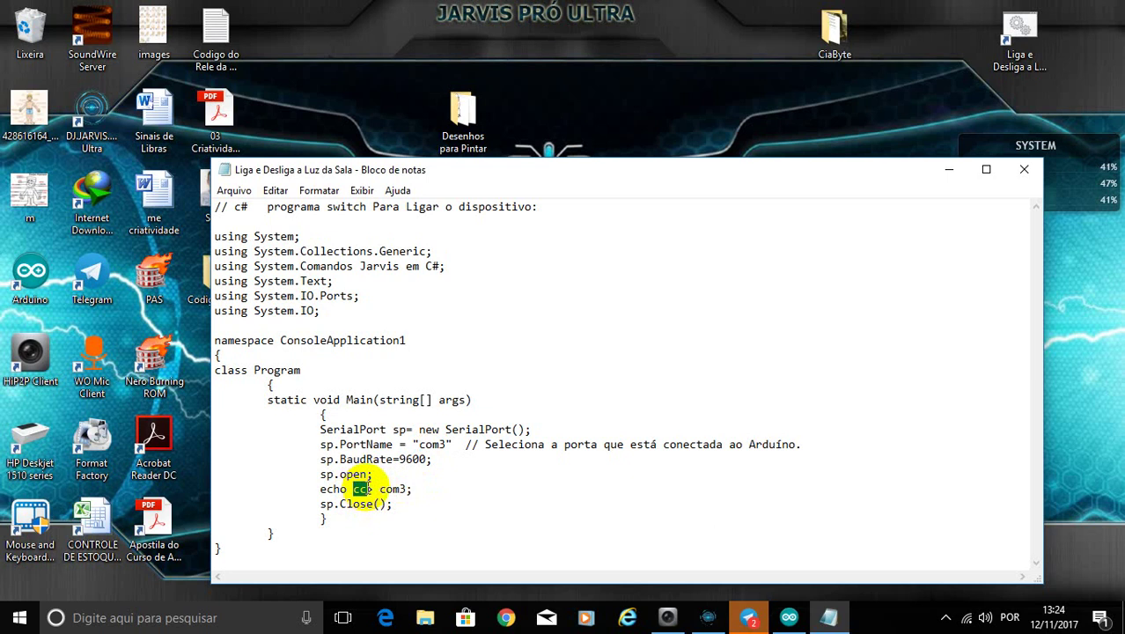
pyautogui.click(360, 489)
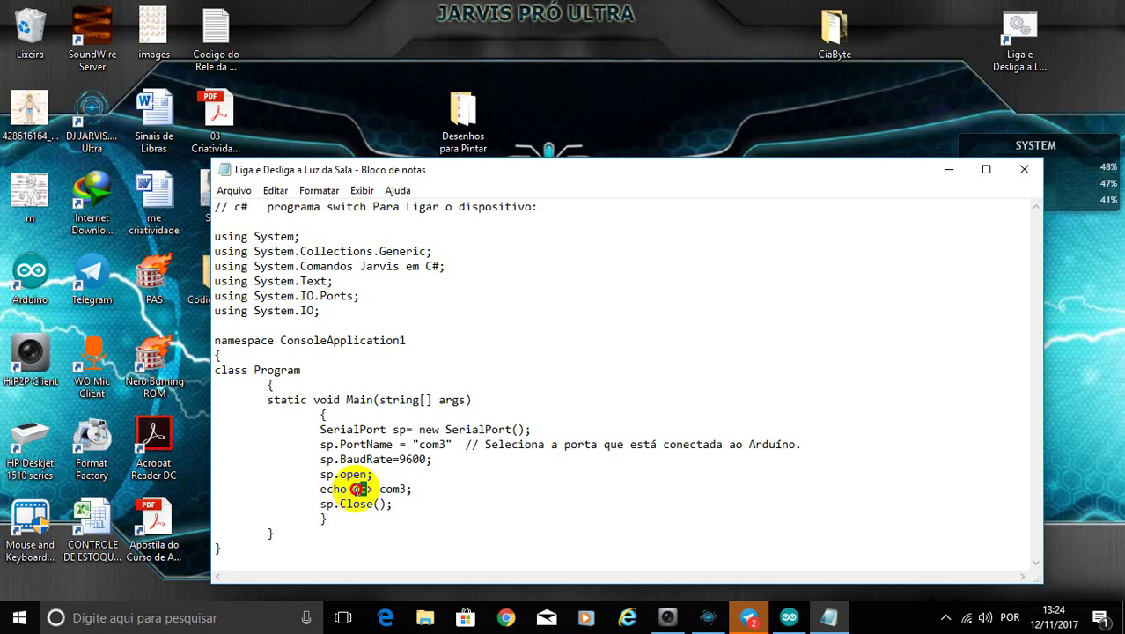
pyautogui.moveTo(353, 488); pyautogui.dragTo(368, 489)
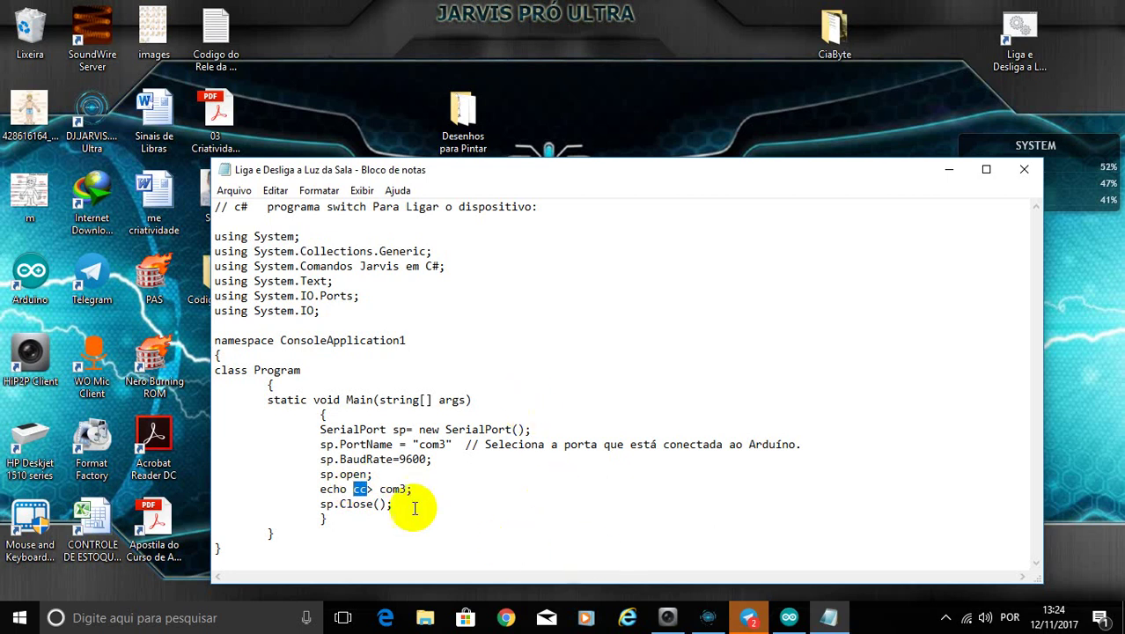
# - Review the comment about the Arduino port, the closing braces and the semicolon ending the sp.open line
pyautogui.click(485, 444)
pyautogui.moveTo(465, 444); pyautogui.dragTo(801, 444)
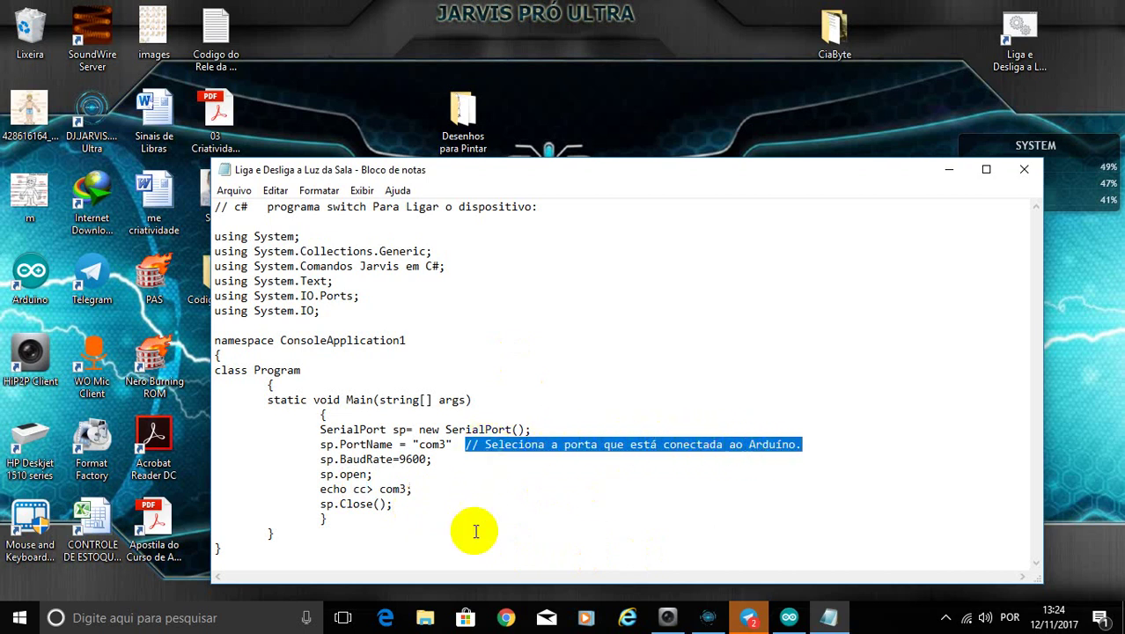
pyautogui.click(495, 239)
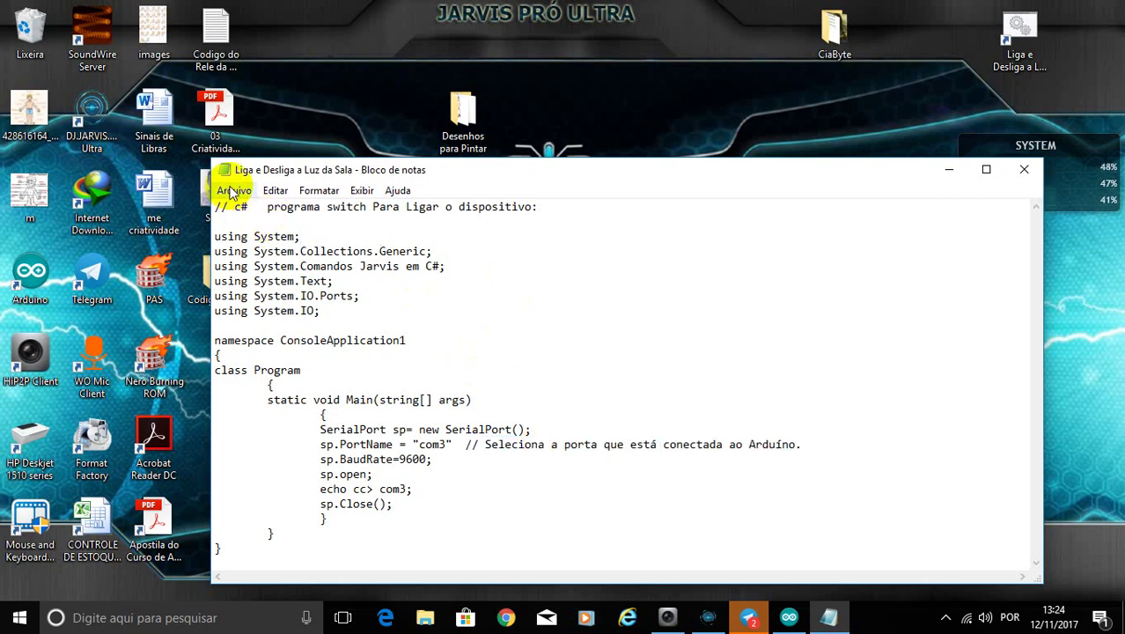
pyautogui.moveTo(268, 532); pyautogui.dragTo(231, 543)
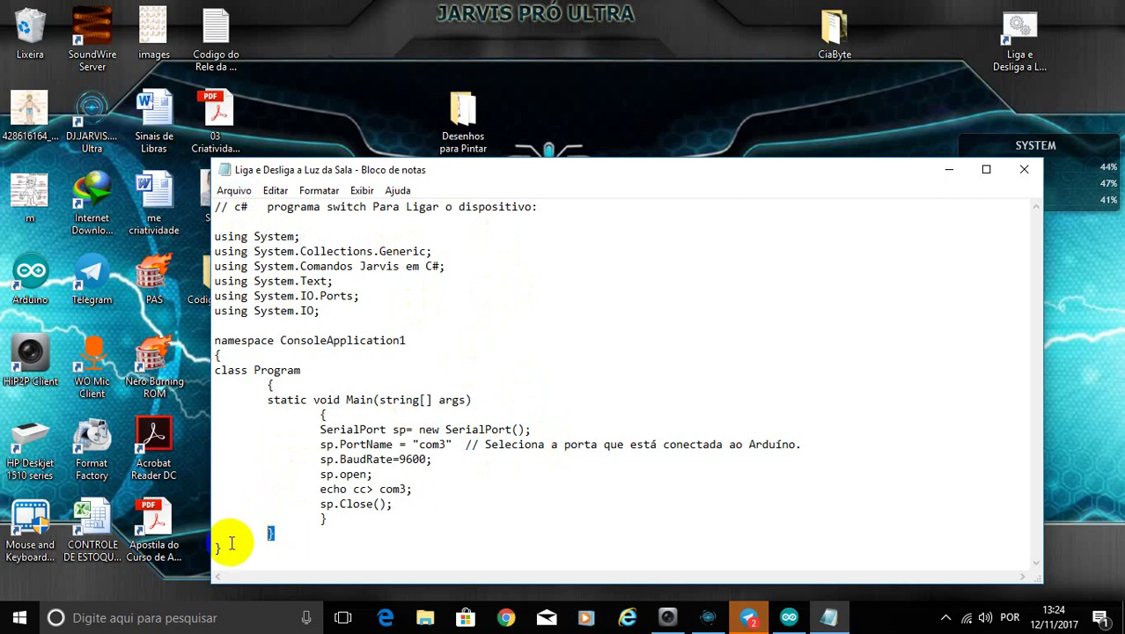
pyautogui.click(220, 546)
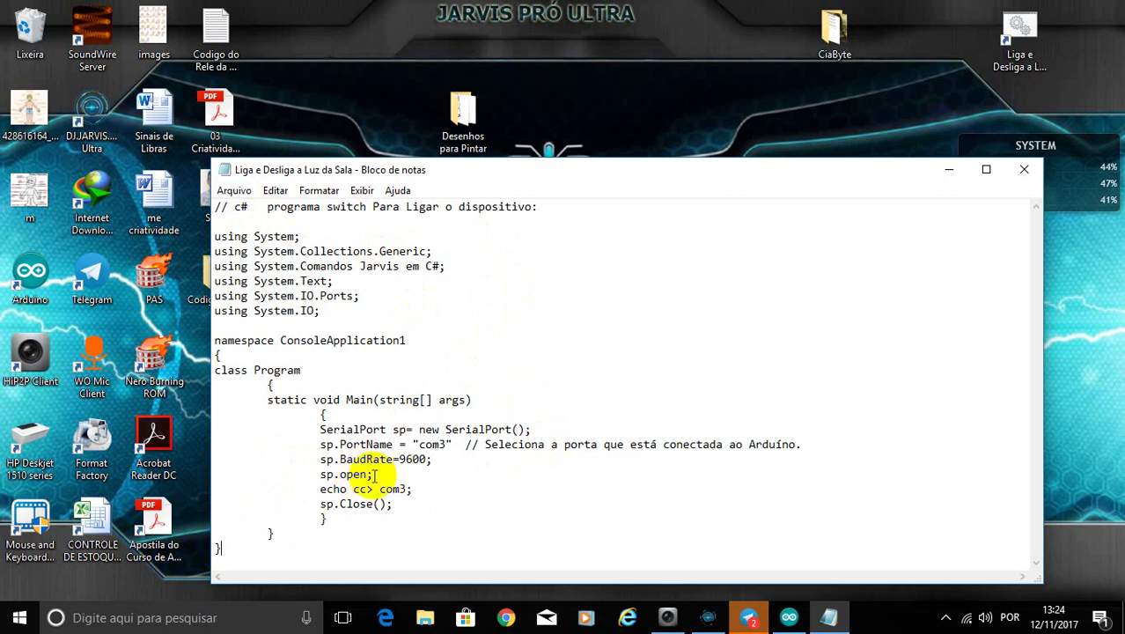
pyautogui.moveTo(374, 476); pyautogui.dragTo(368, 477)
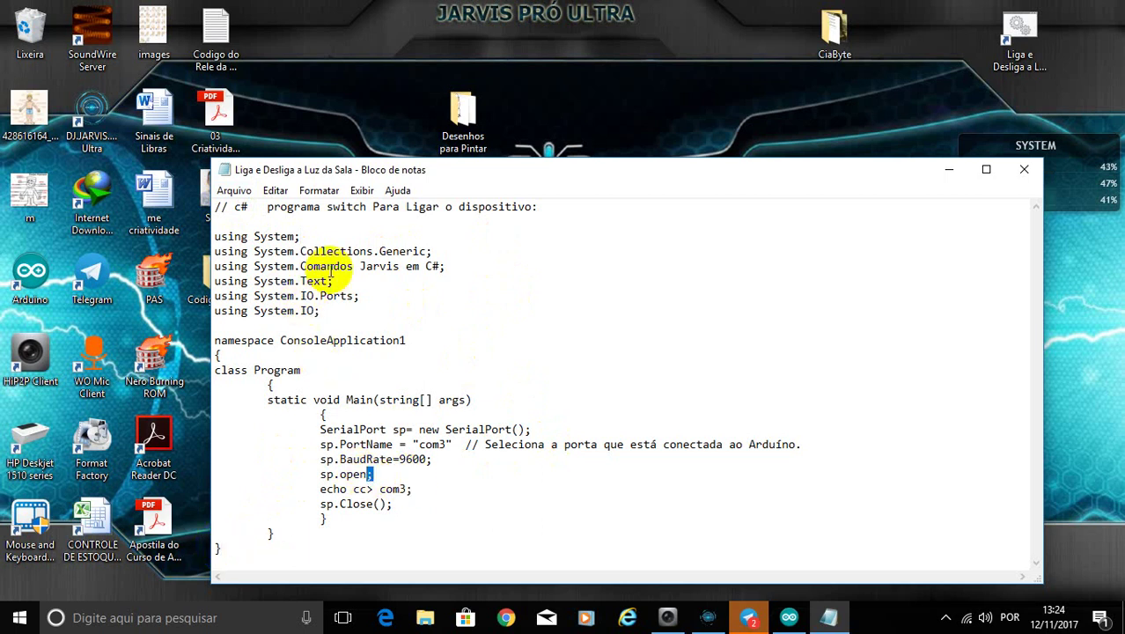
# - Save a copy of the code to the desktop (Área de Trabalho) as "Comando Jarvis Ligar luz da sala.bat"
pyautogui.click(230, 191)
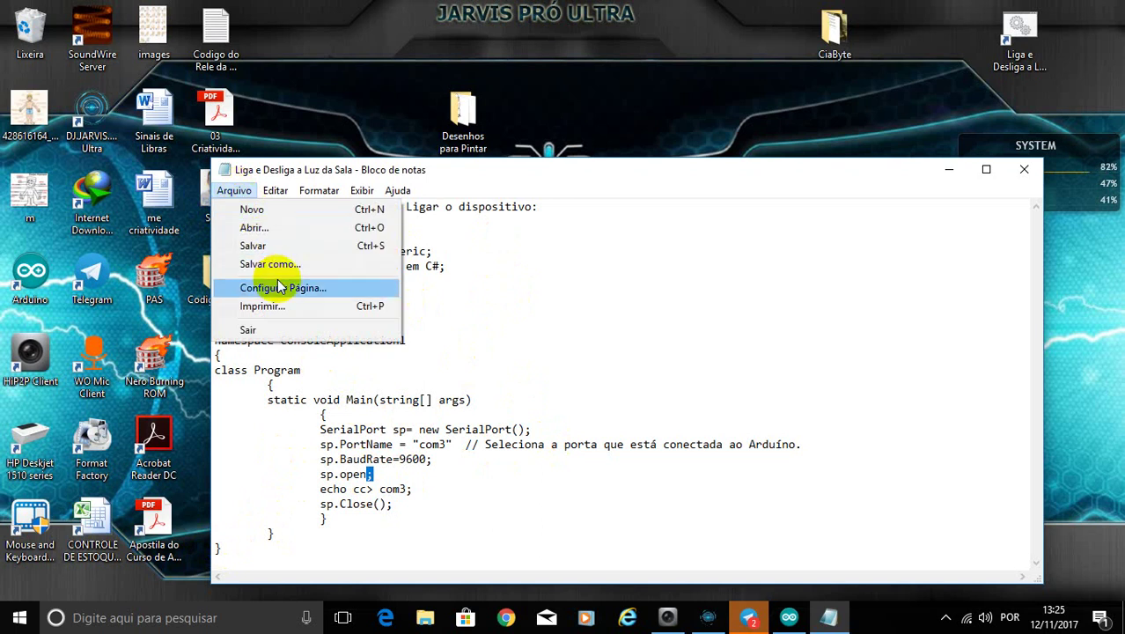
pyautogui.click(271, 264)
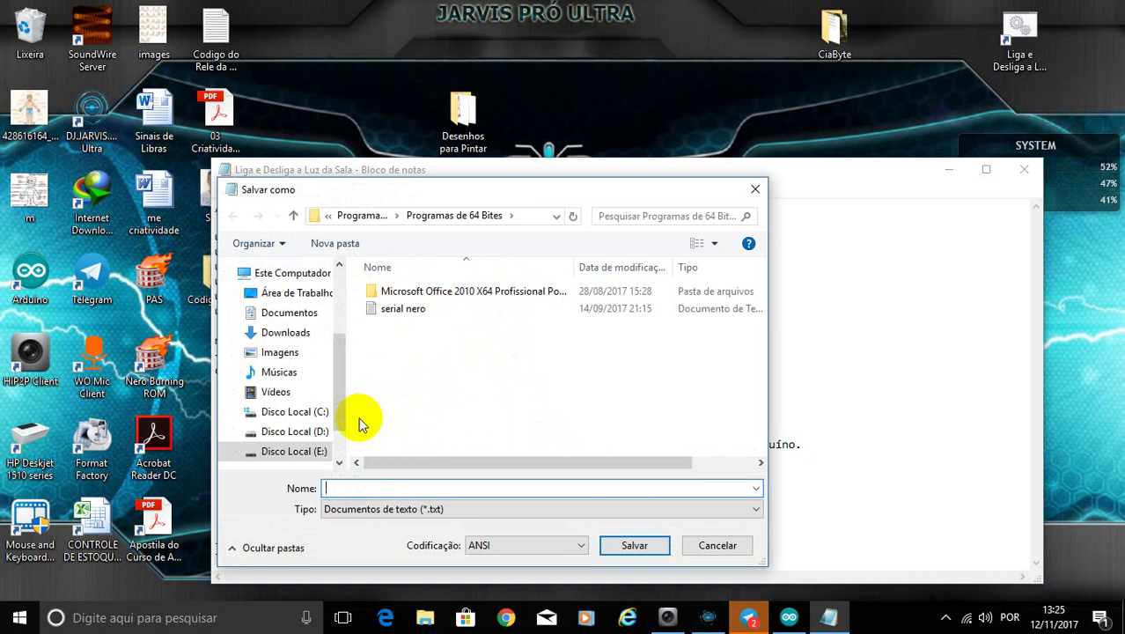
pyautogui.click(298, 434)
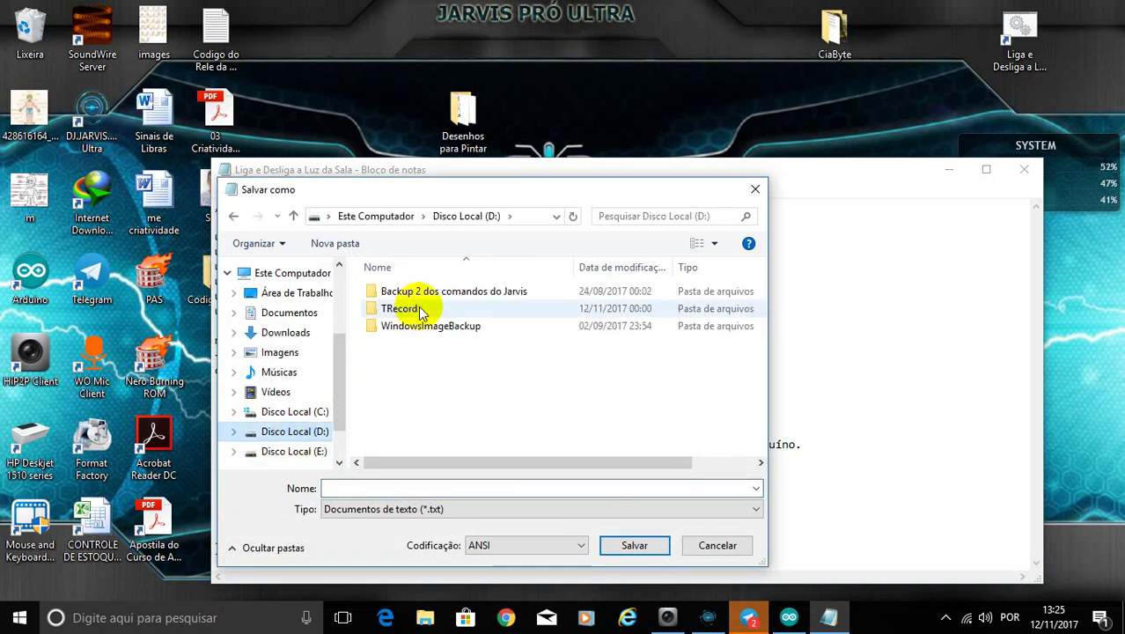
pyautogui.click(300, 293)
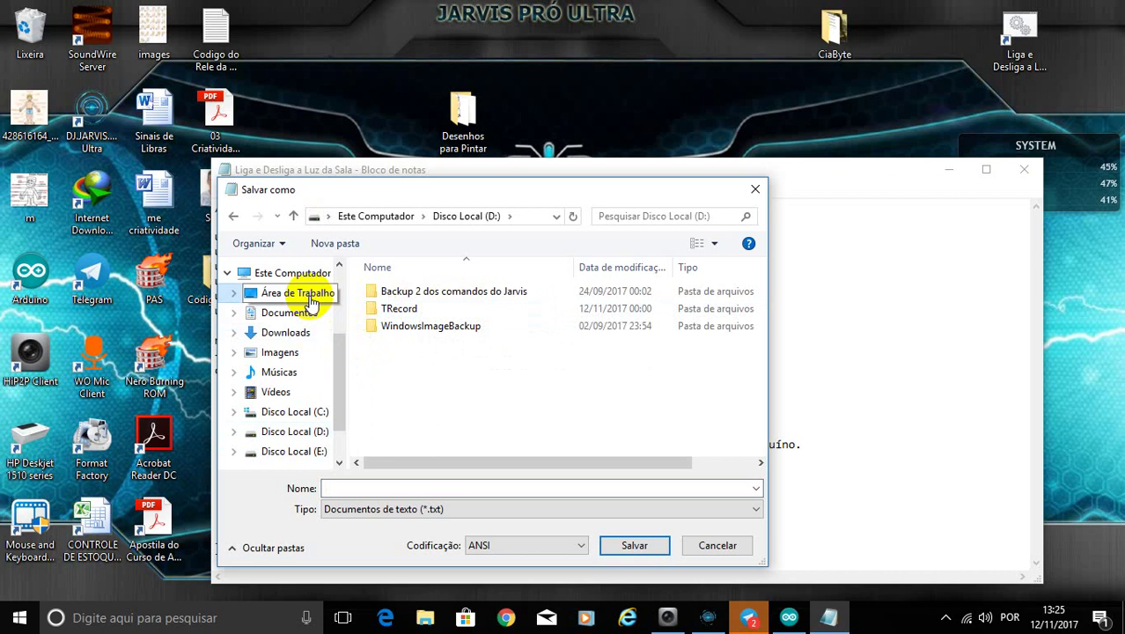
pyautogui.click(409, 487)
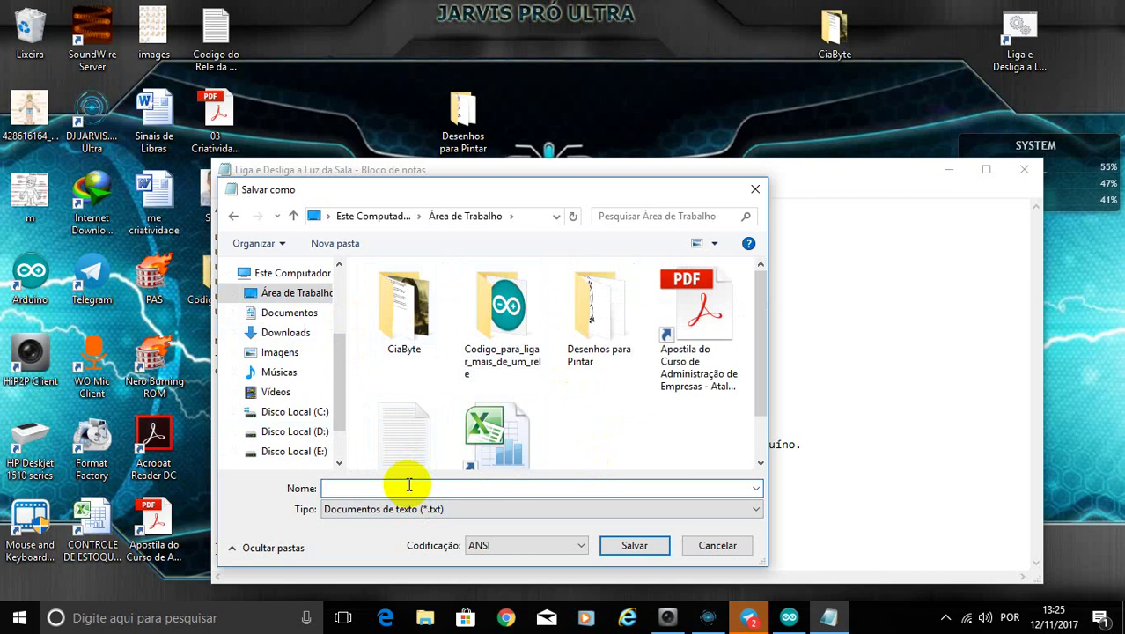
pyautogui.write('Comando Jarvis Ligar luz da sala.bat')
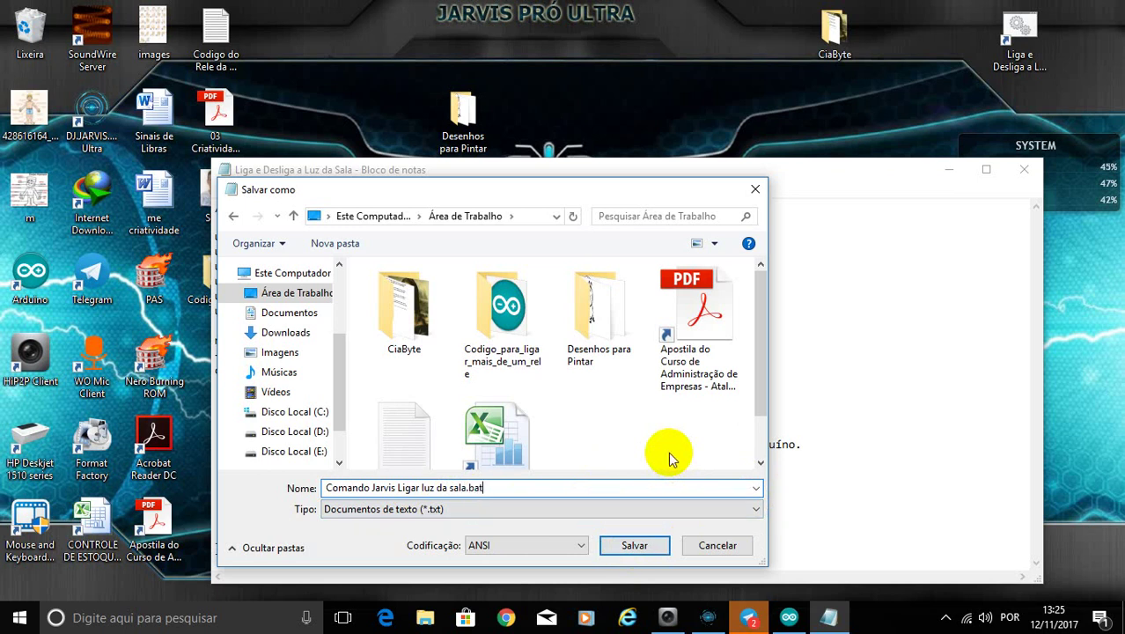
pyautogui.moveTo(485, 487); pyautogui.dragTo(467, 487)
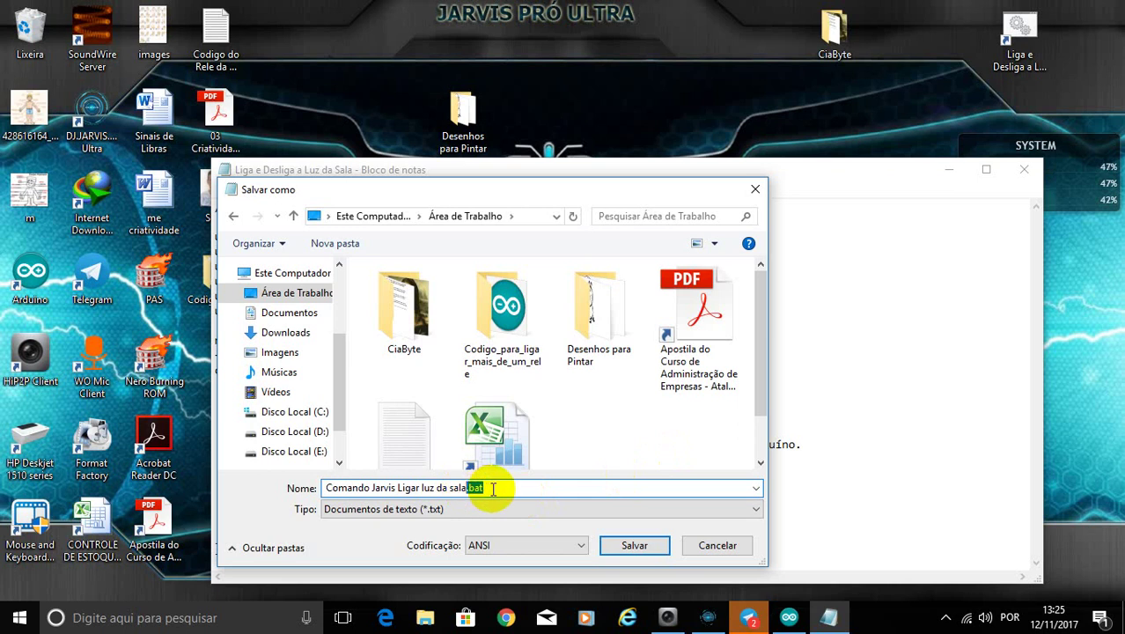
pyautogui.click(643, 548)
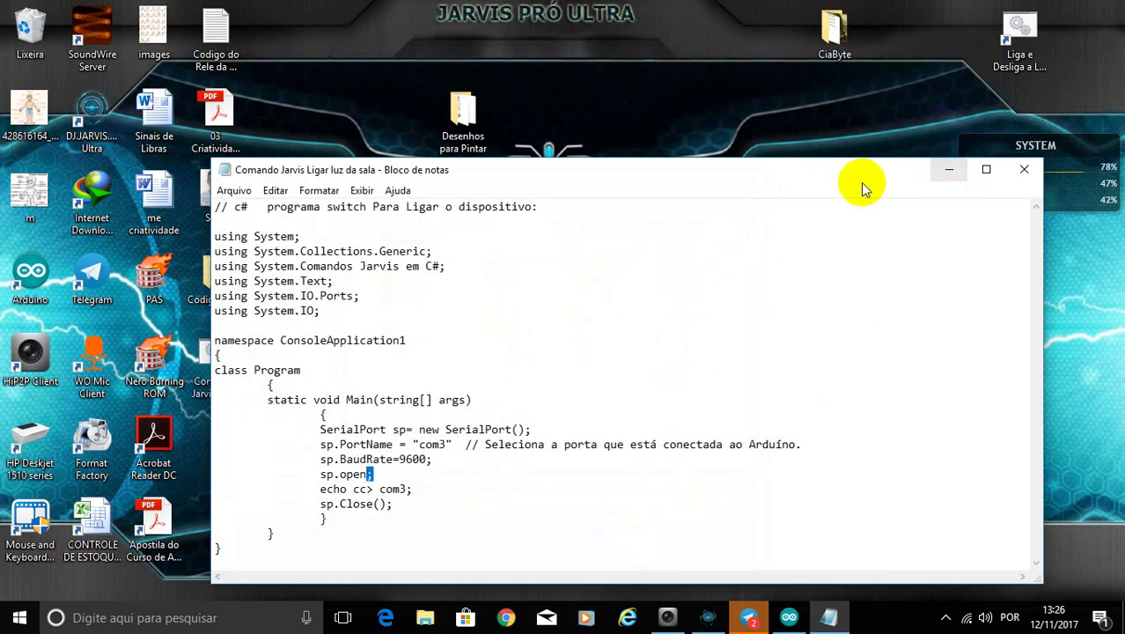
# - Minimize the code window and run the "Comando Jarvis Ligar luz da sala" batch file from the desktop
pyautogui.click(949, 172)
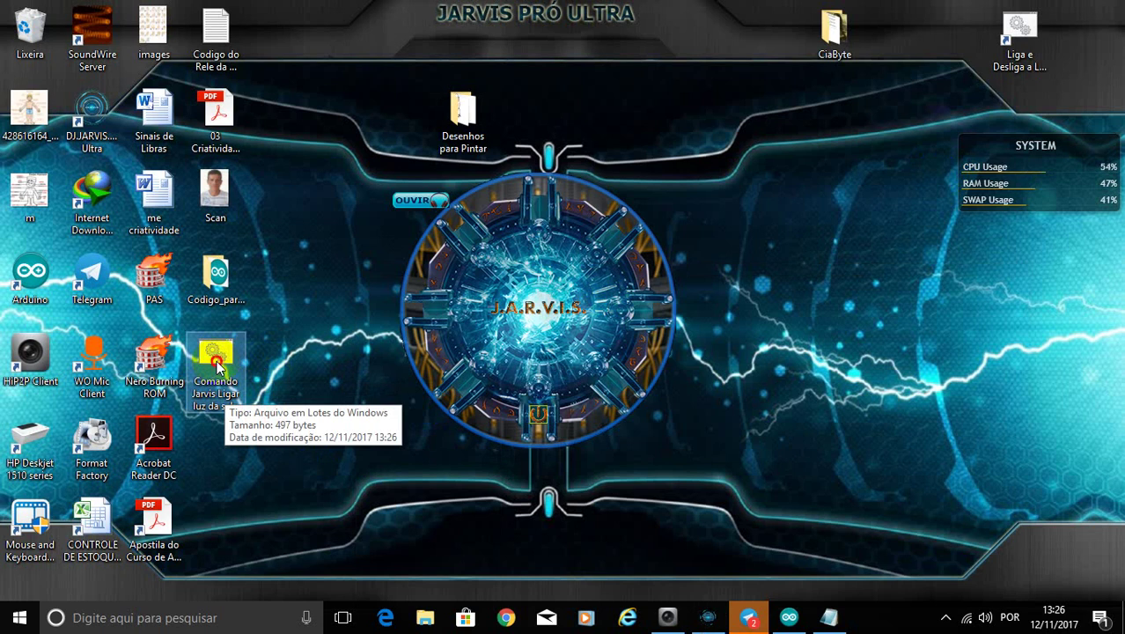
pyautogui.doubleClick(217, 363)
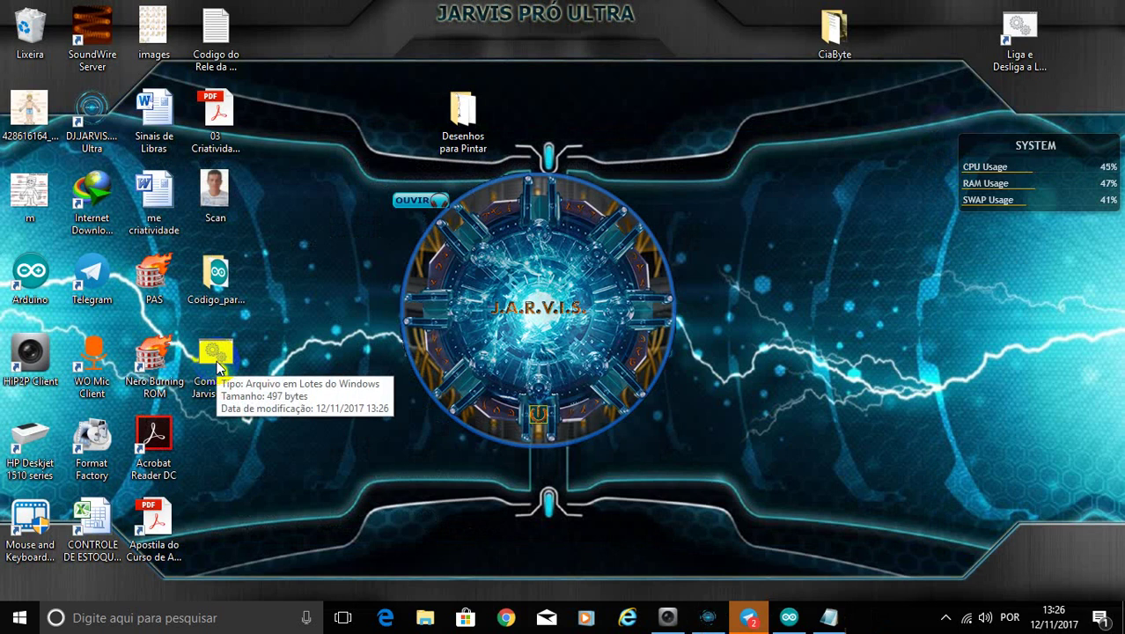
# - Inspect the general, details, security and previous-versions properties of the "Comando Jarvis Ligar luz da sala" batch file, and close them
pyautogui.rightClick(217, 365)
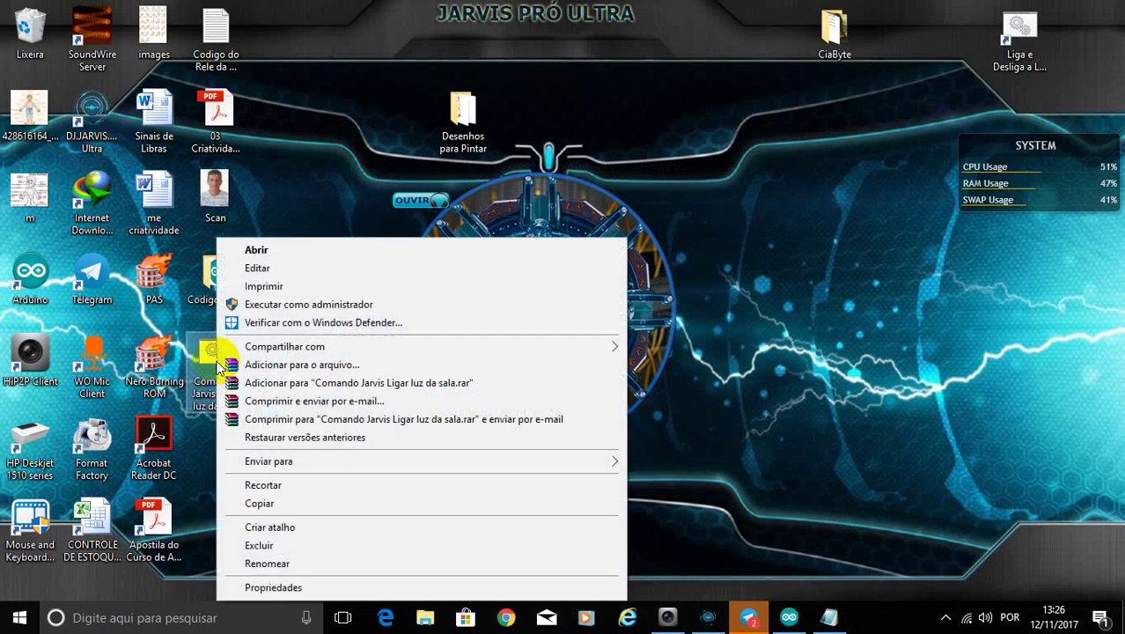
pyautogui.click(317, 588)
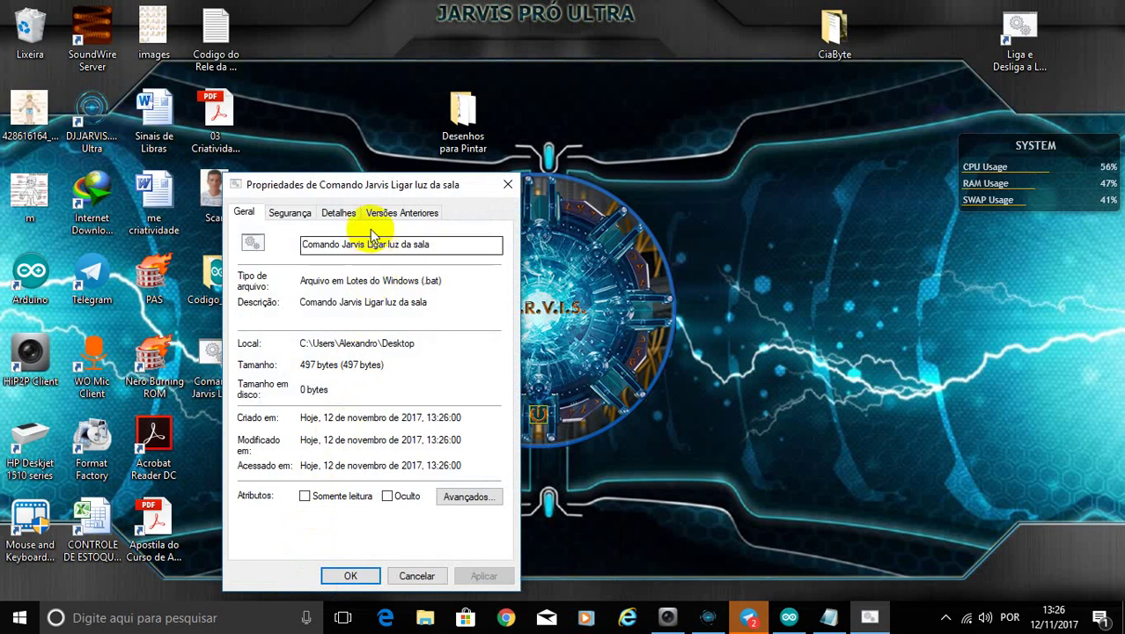
pyautogui.click(338, 213)
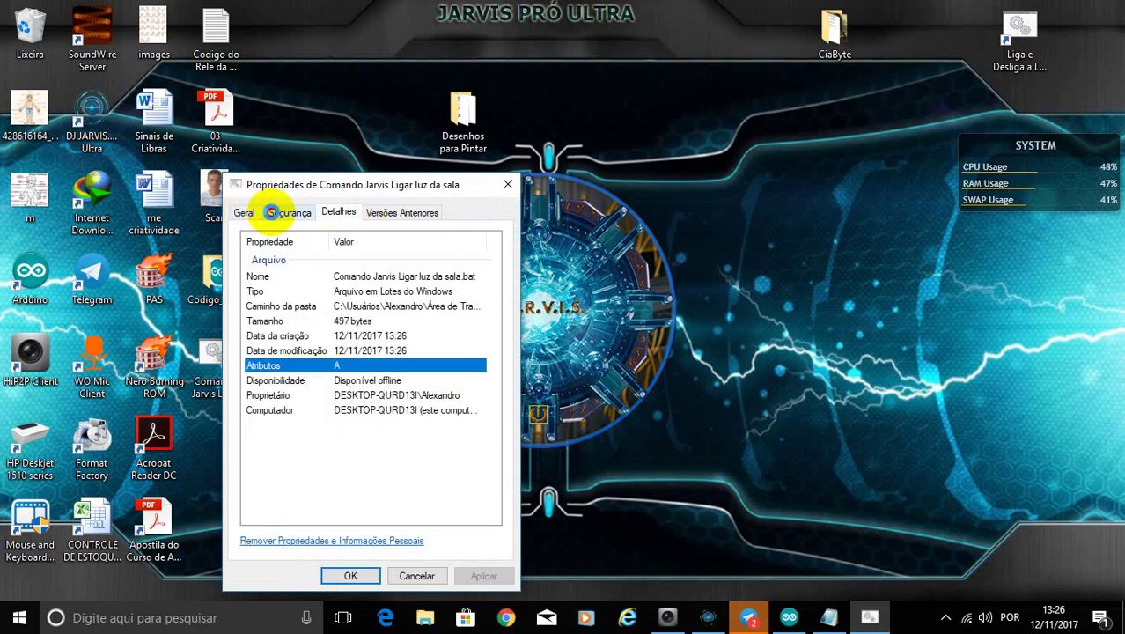
pyautogui.click(280, 213)
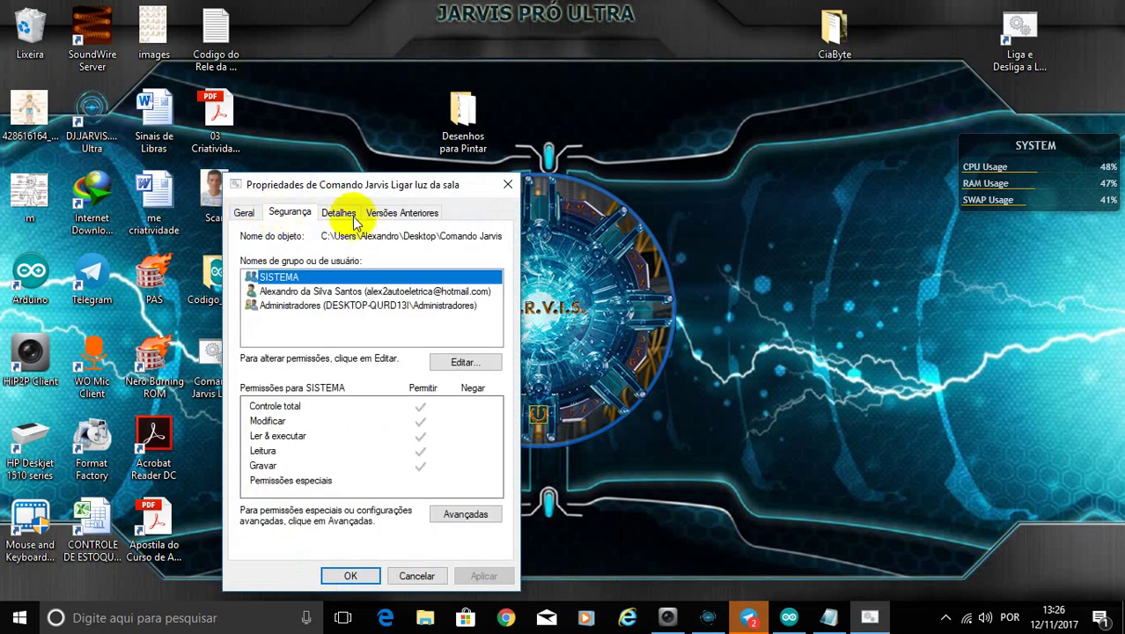
pyautogui.click(410, 213)
pyautogui.click(507, 190)
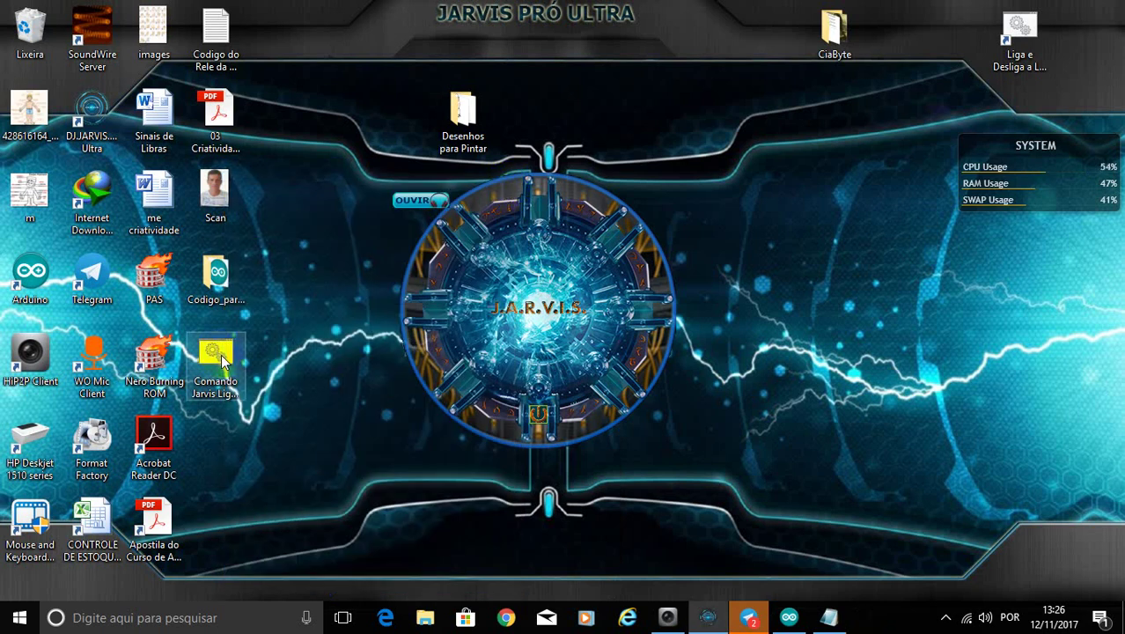
# - Create a desktop shortcut to the "Comando Jarvis Ligar luz da sala" batch file and set it to run minimized (Minimizado)
pyautogui.rightClick(222, 360)
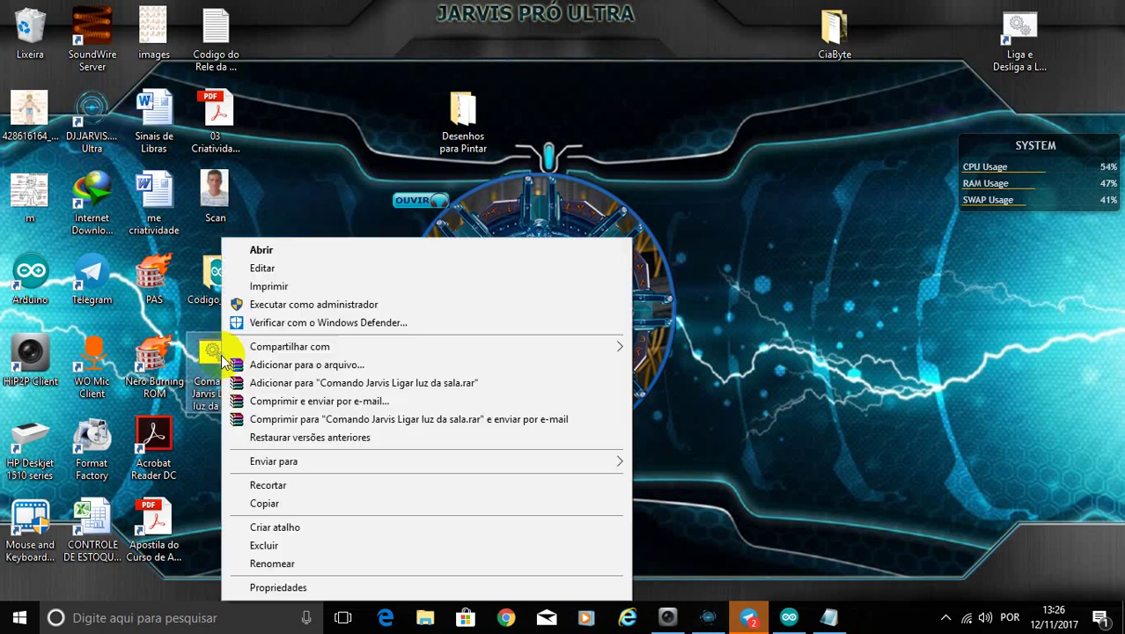
pyautogui.click(378, 528)
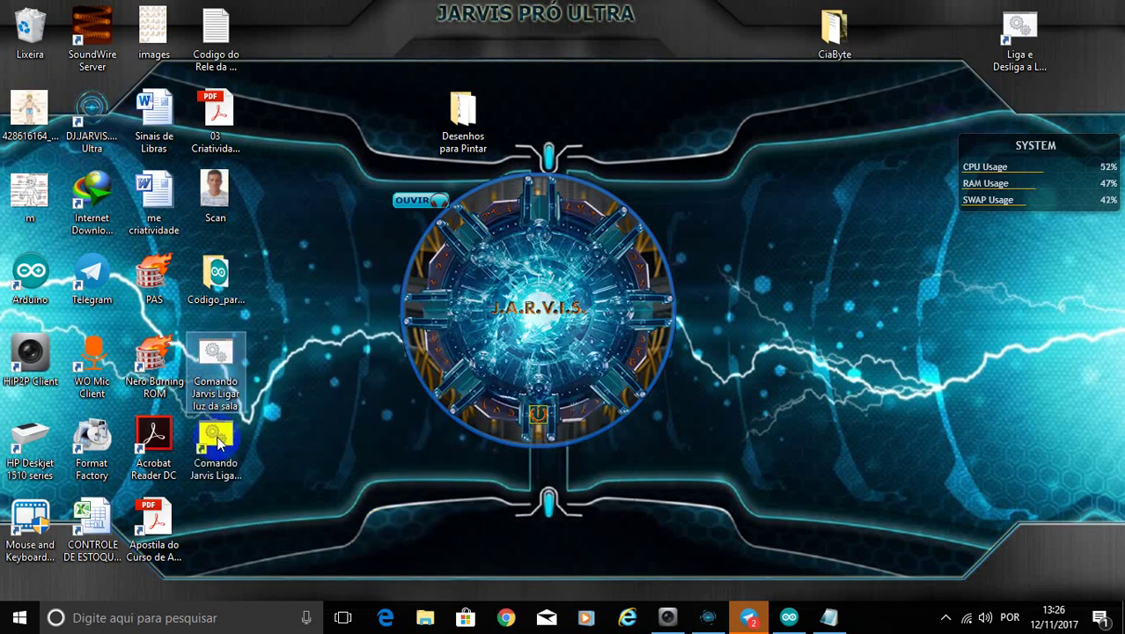
pyautogui.click(218, 449)
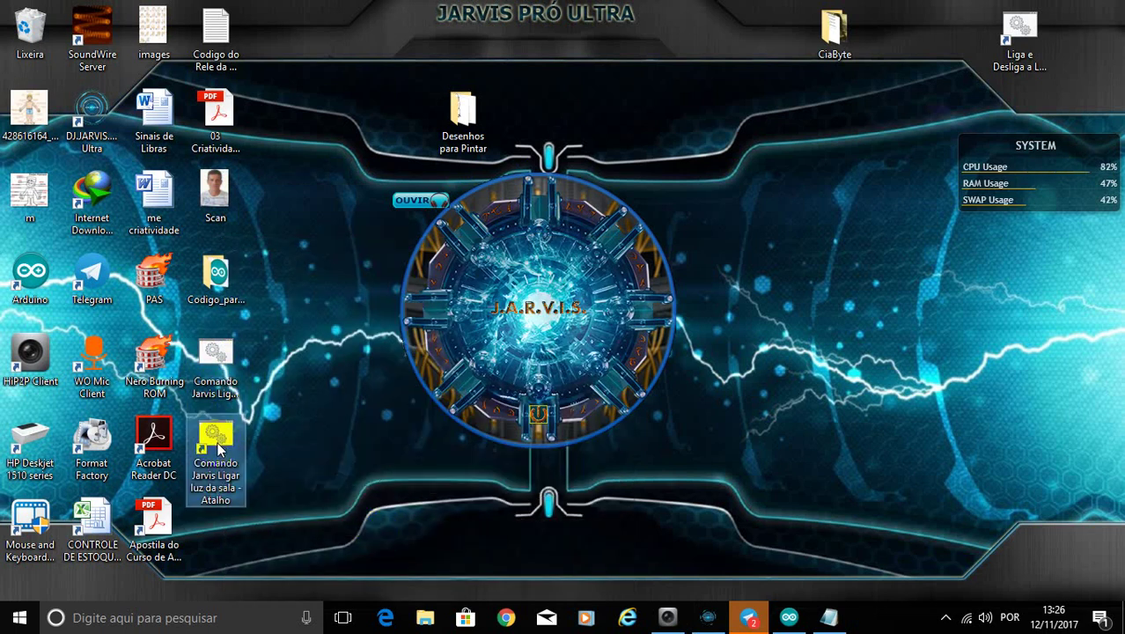
pyautogui.rightClick(220, 447)
pyautogui.click(265, 431)
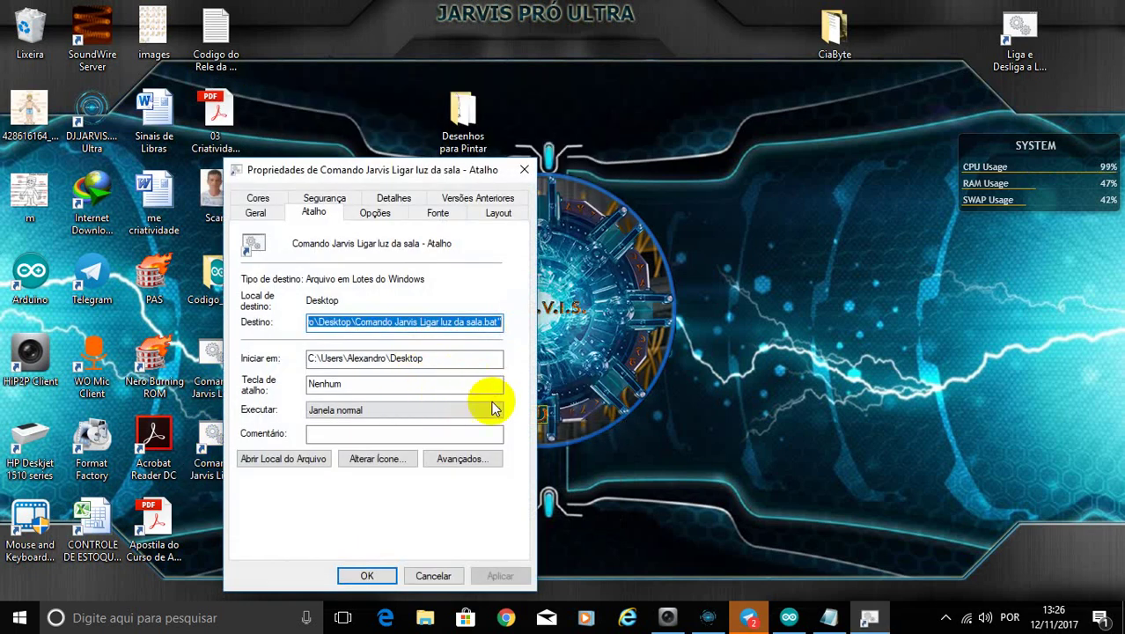
pyautogui.click(495, 414)
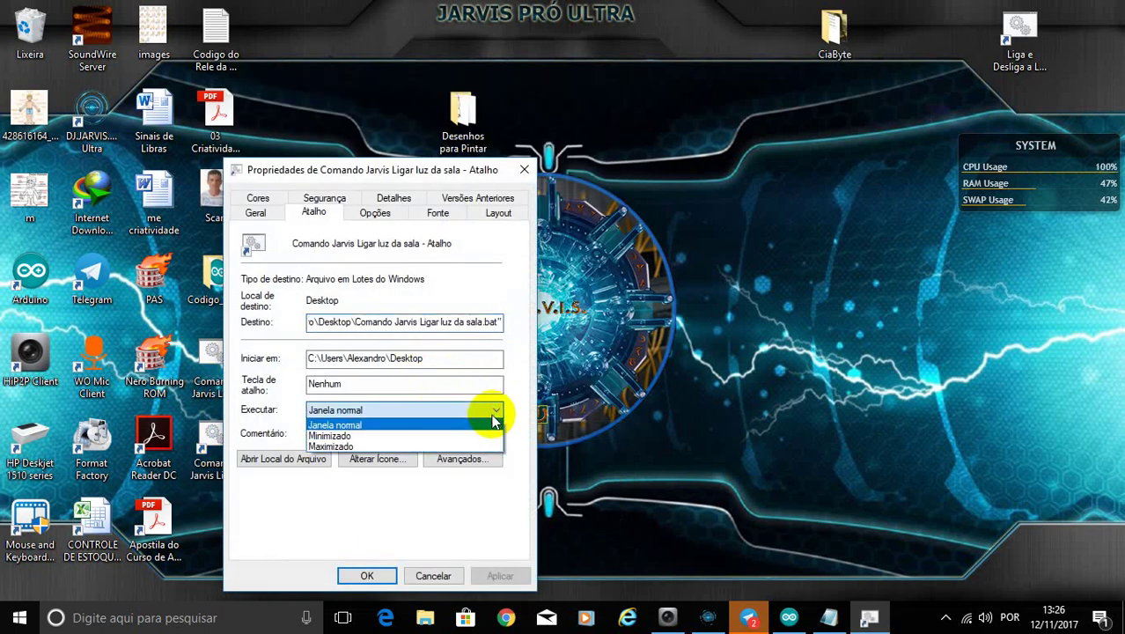
pyautogui.click(448, 438)
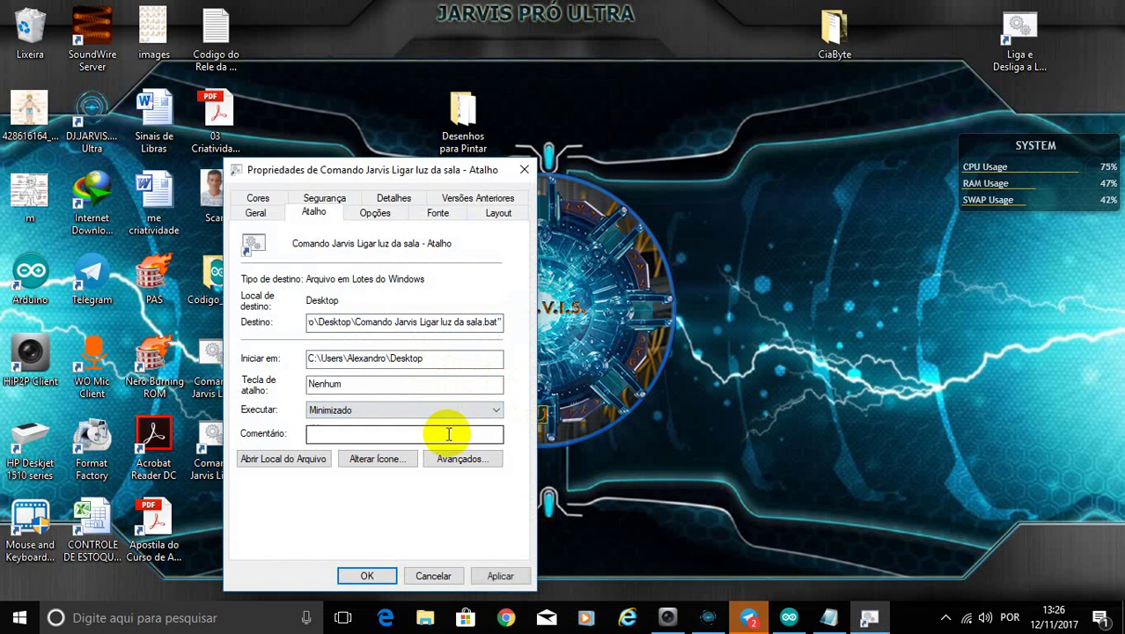
pyautogui.click(503, 576)
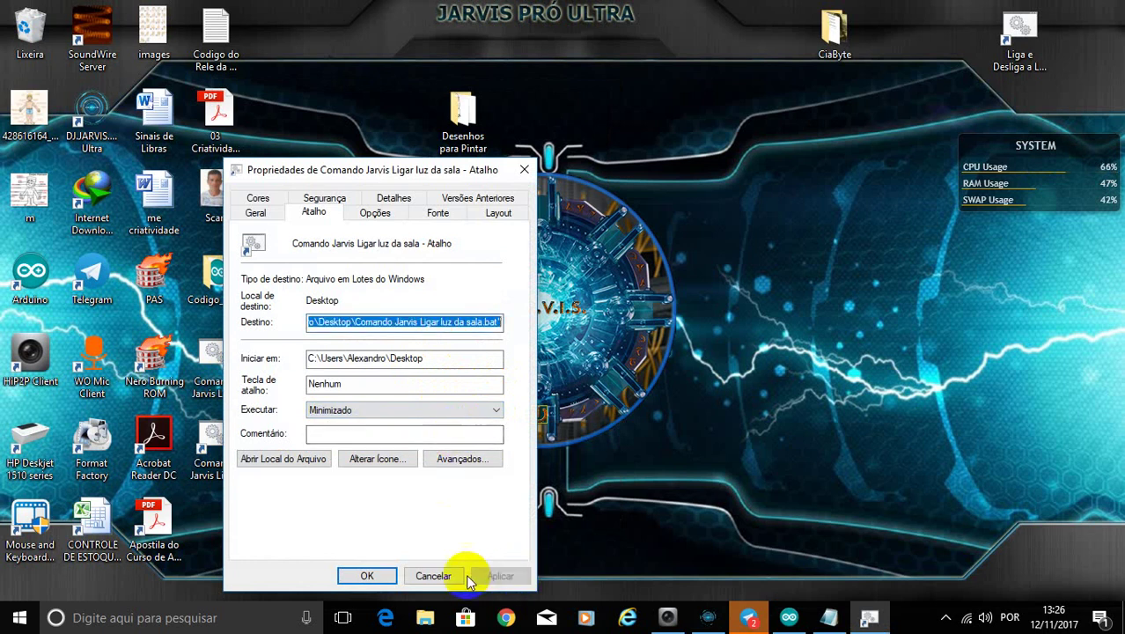
pyautogui.click(369, 576)
# - Run the "Comando Jarvis Ligar luz da sala - Atalho" shortcut from the desktop
pyautogui.doubleClick(213, 438)
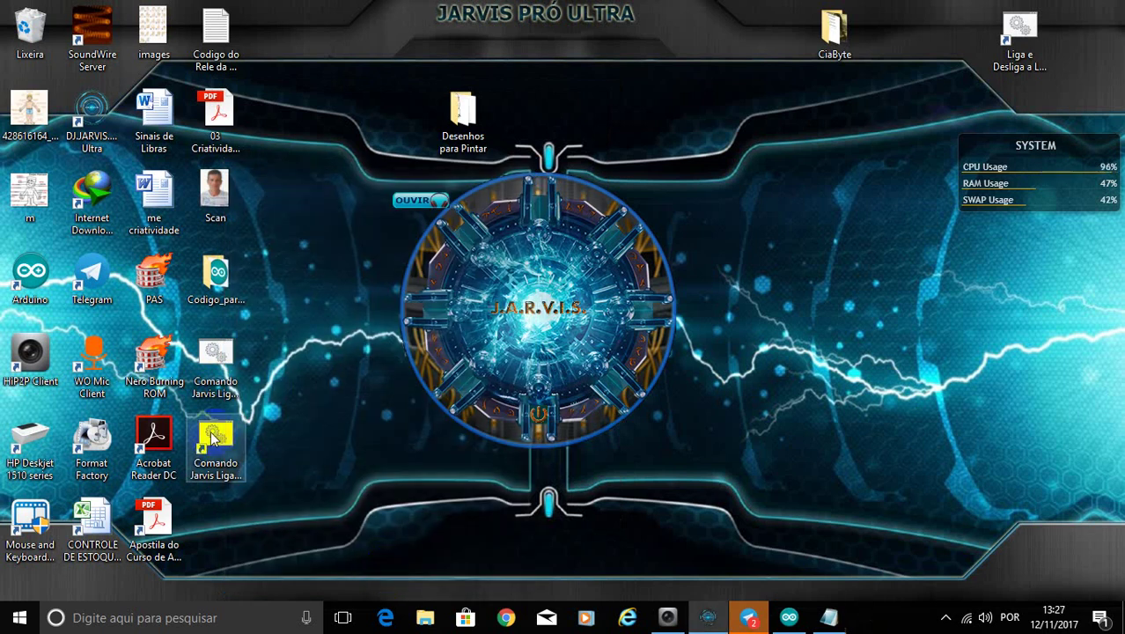
pyautogui.moveTo(212, 438); pyautogui.dragTo(221, 377)
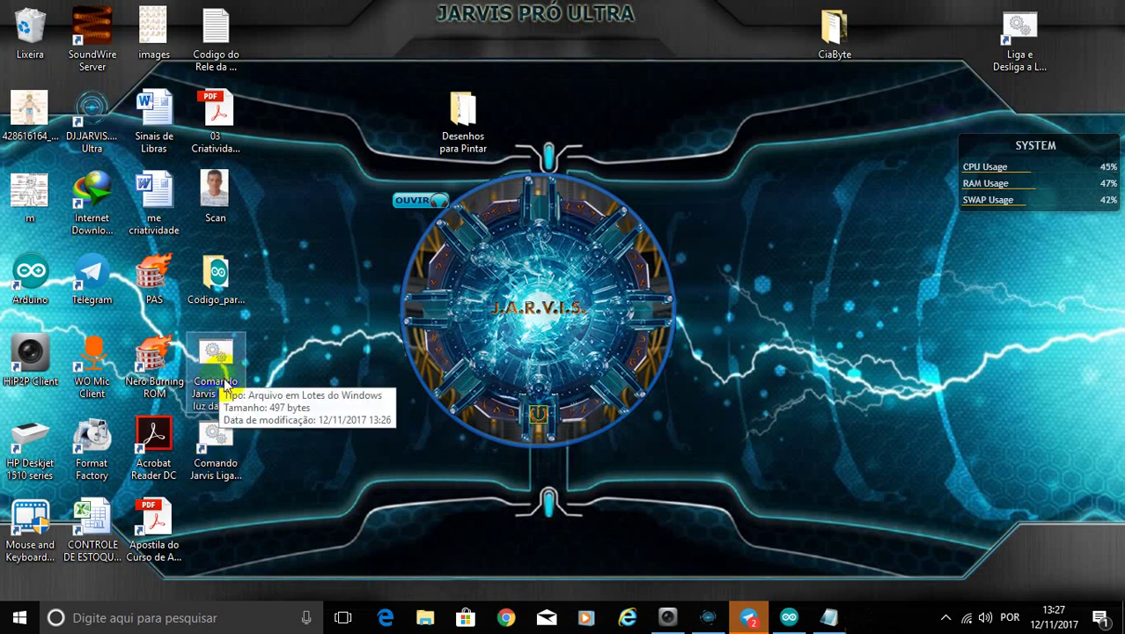
pyautogui.click(218, 444)
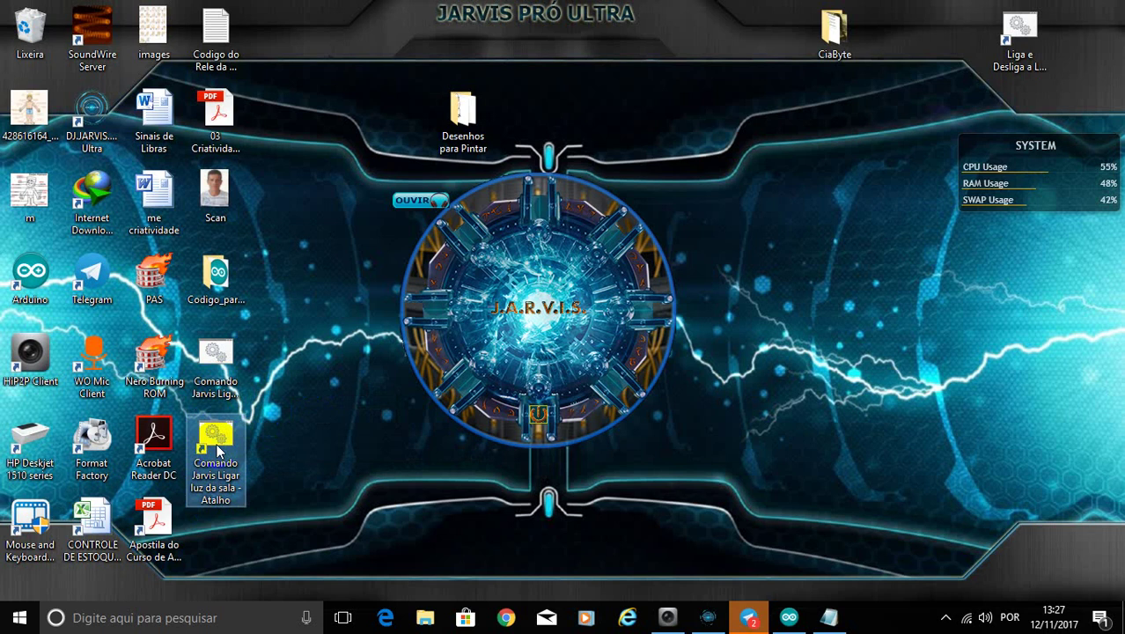
# - Switch to Jarvis and open the Shell commands (Comandos Shell) in the custom command editor
pyautogui.click(537, 418)
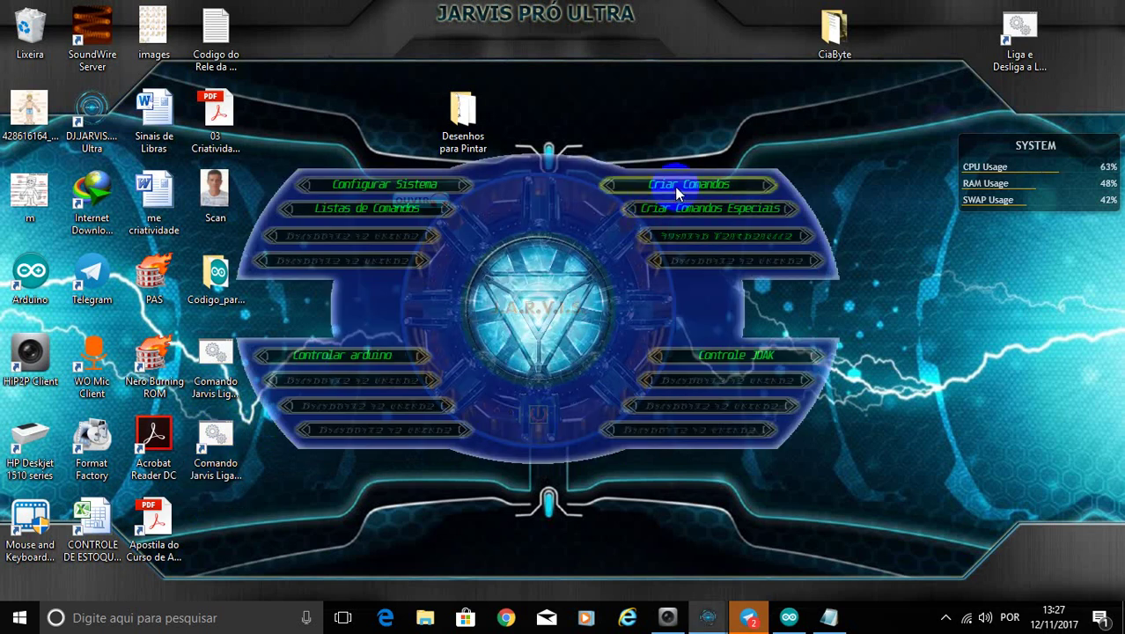
pyautogui.click(674, 187)
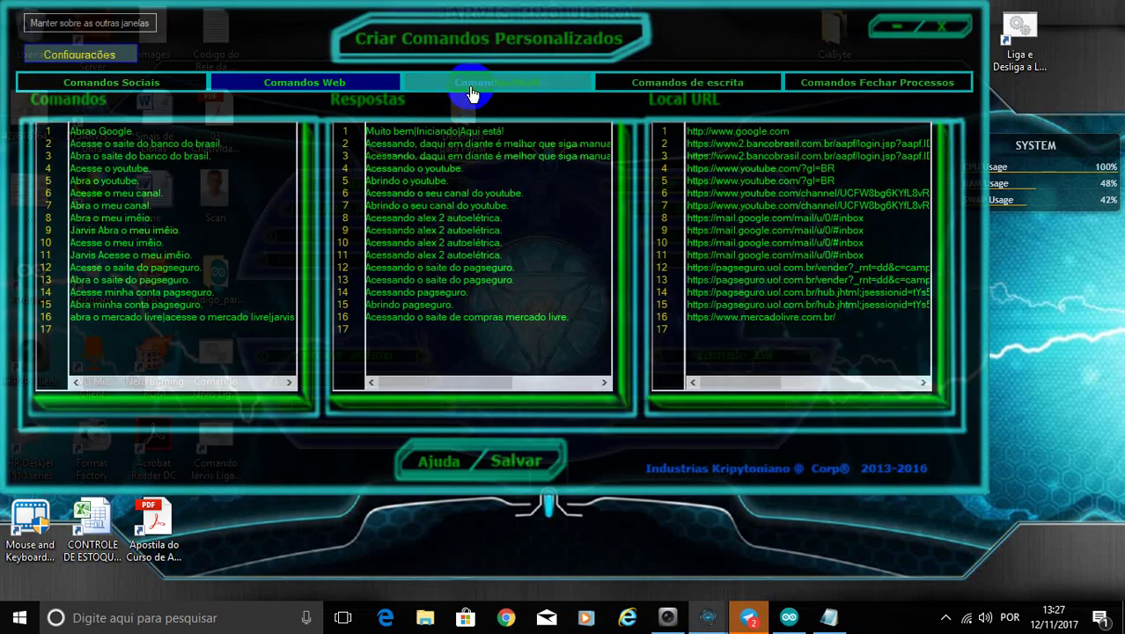
pyautogui.click(470, 90)
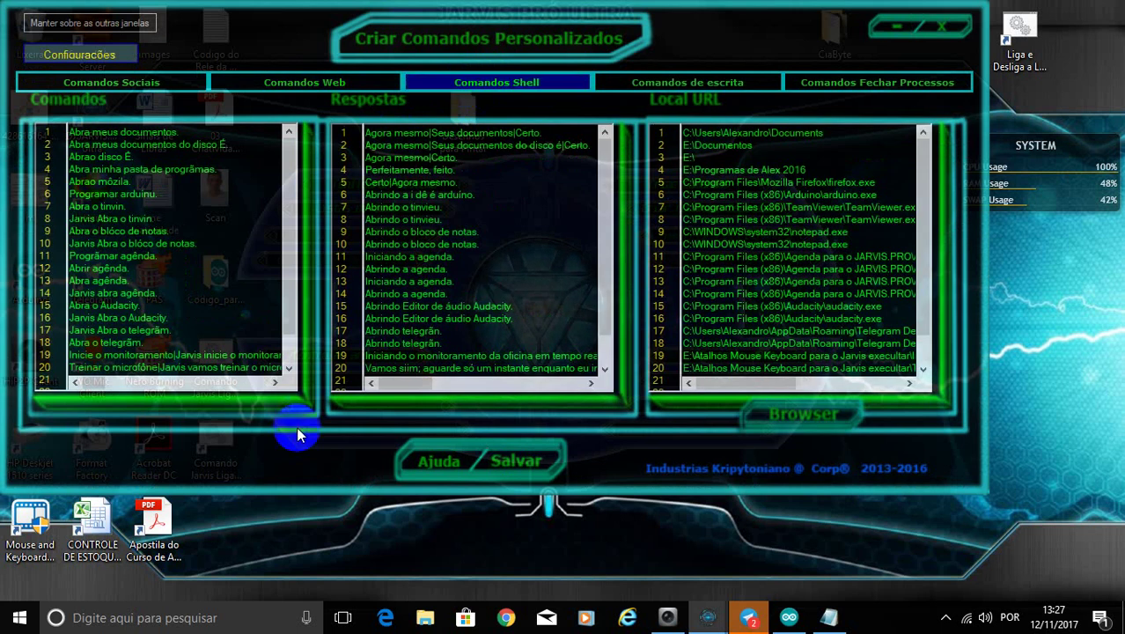
# - Add the desktop shortcut "Comando Jarvis Ligar luz da sala - Atalho" as the Local URL entry on line 24
pyautogui.scroll(-1, 148, 339)
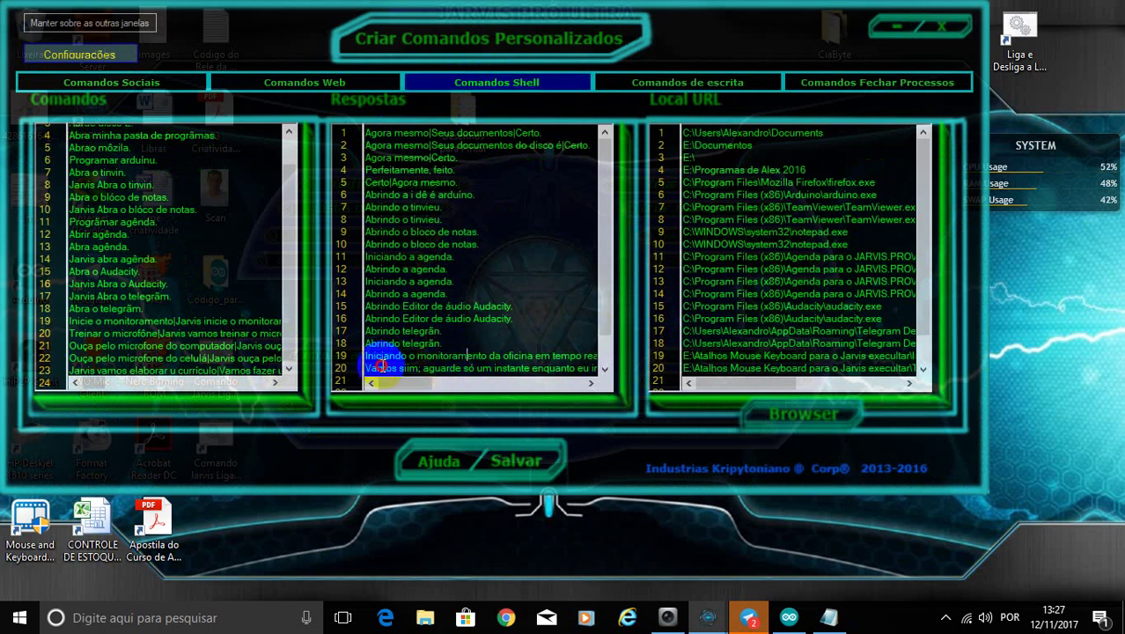
pyautogui.moveTo(382, 366); pyautogui.dragTo(502, 368)
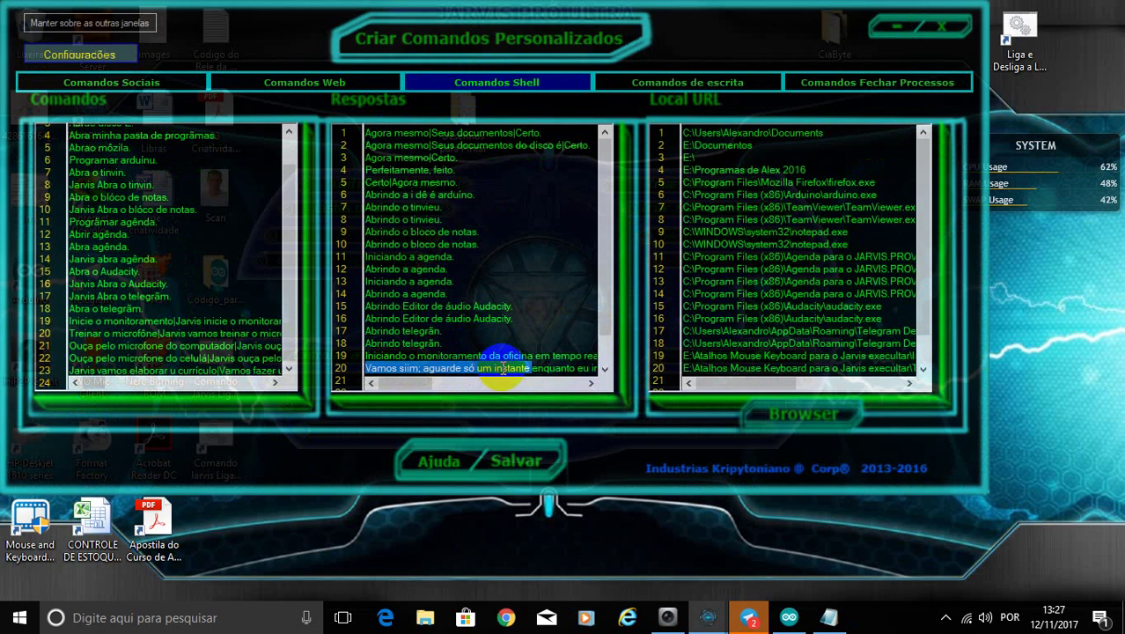
pyautogui.click(819, 375)
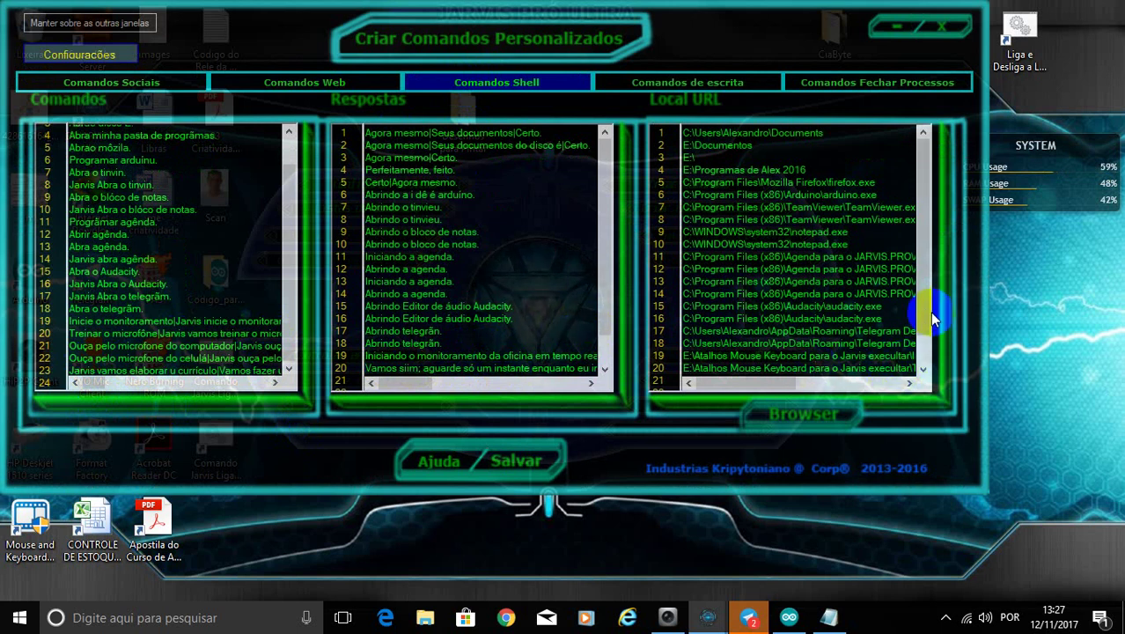
pyautogui.moveTo(928, 310); pyautogui.dragTo(925, 345)
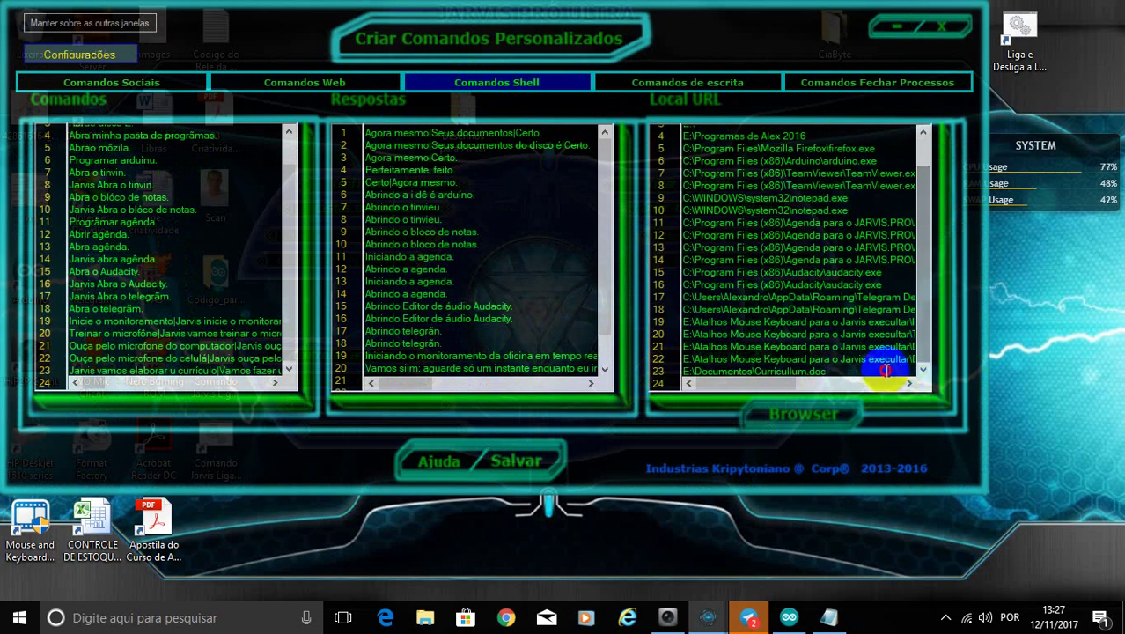
pyautogui.moveTo(593, 302); pyautogui.dragTo(596, 361)
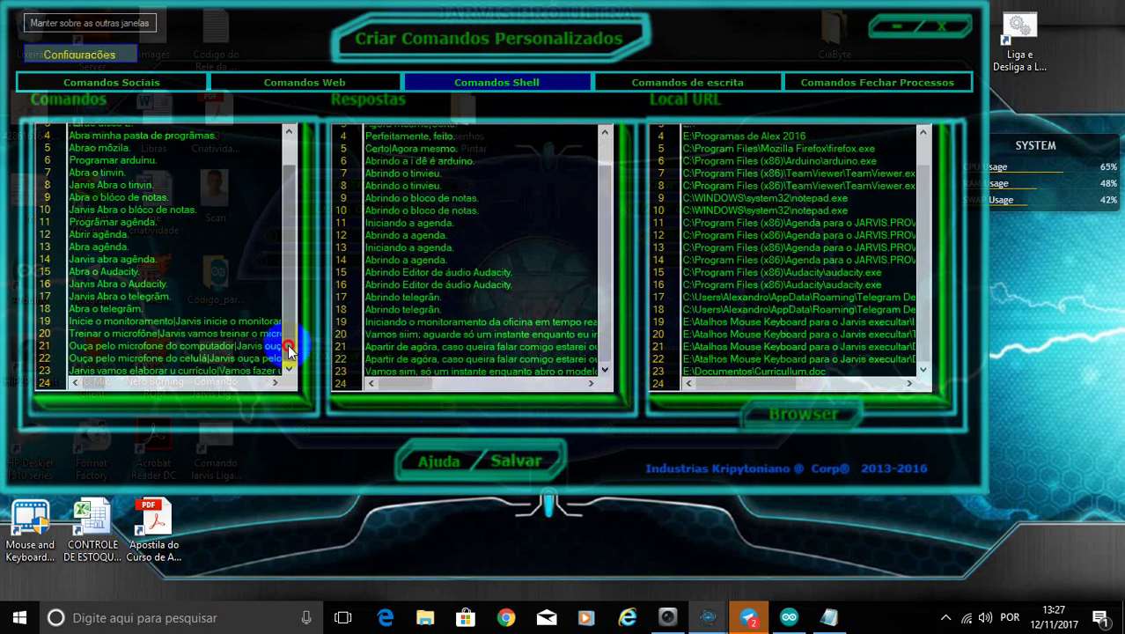
pyautogui.click(858, 371)
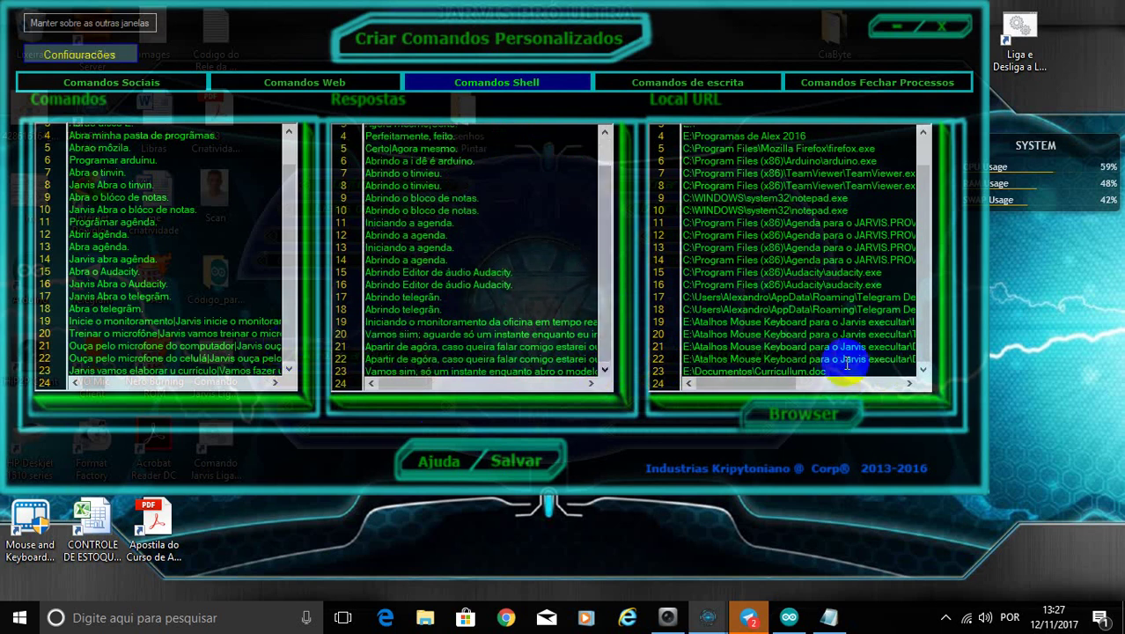
pyautogui.press('Return')
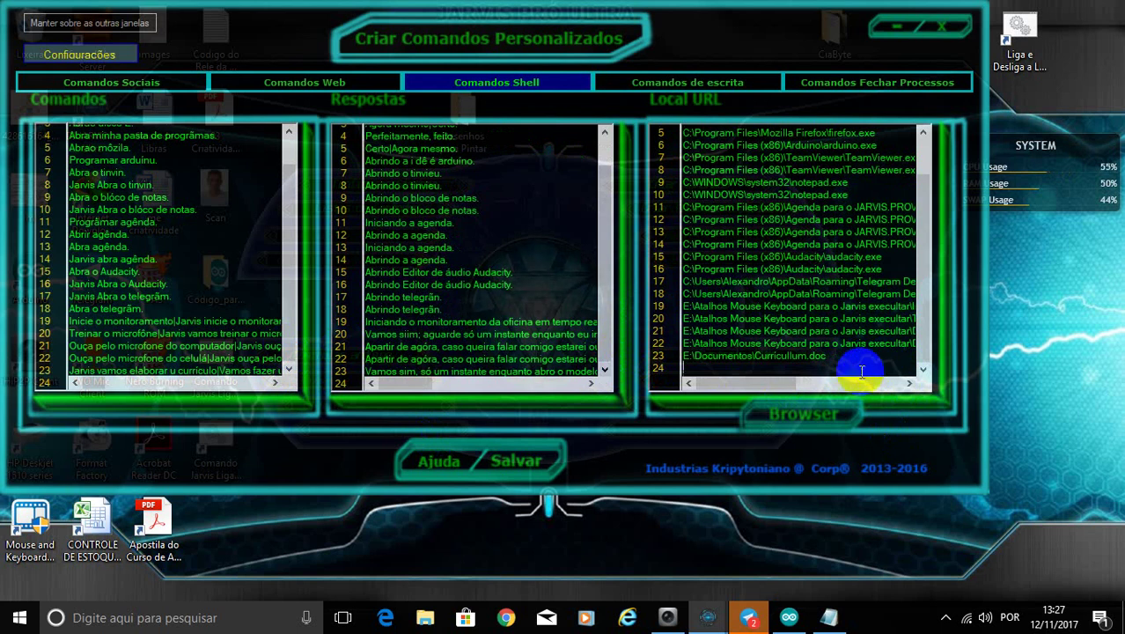
pyautogui.click(808, 415)
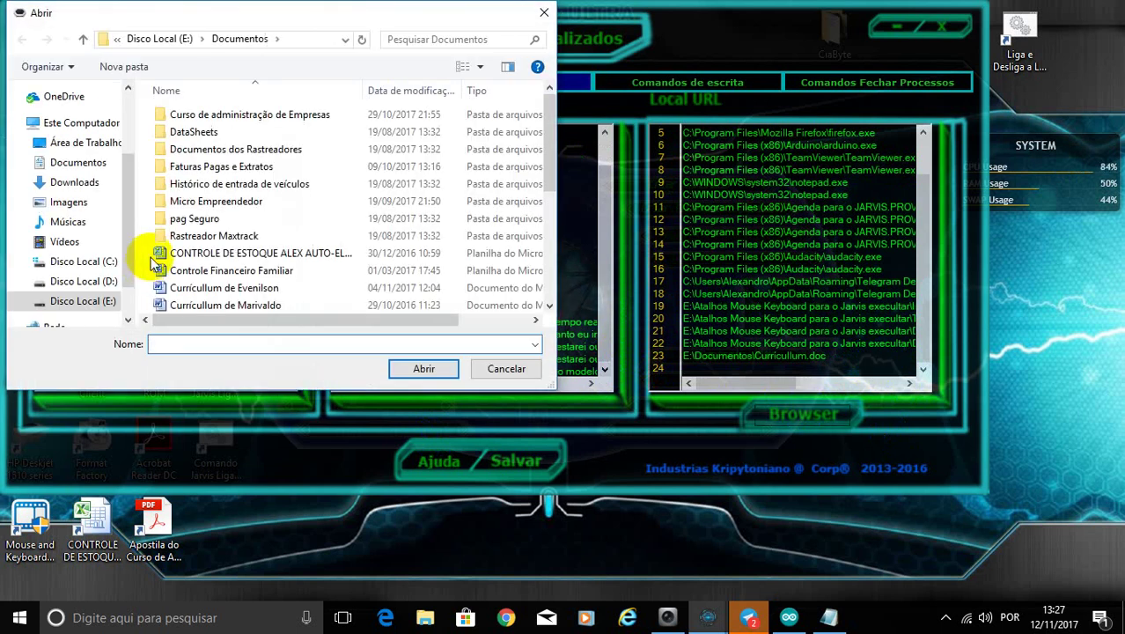
pyautogui.click(81, 146)
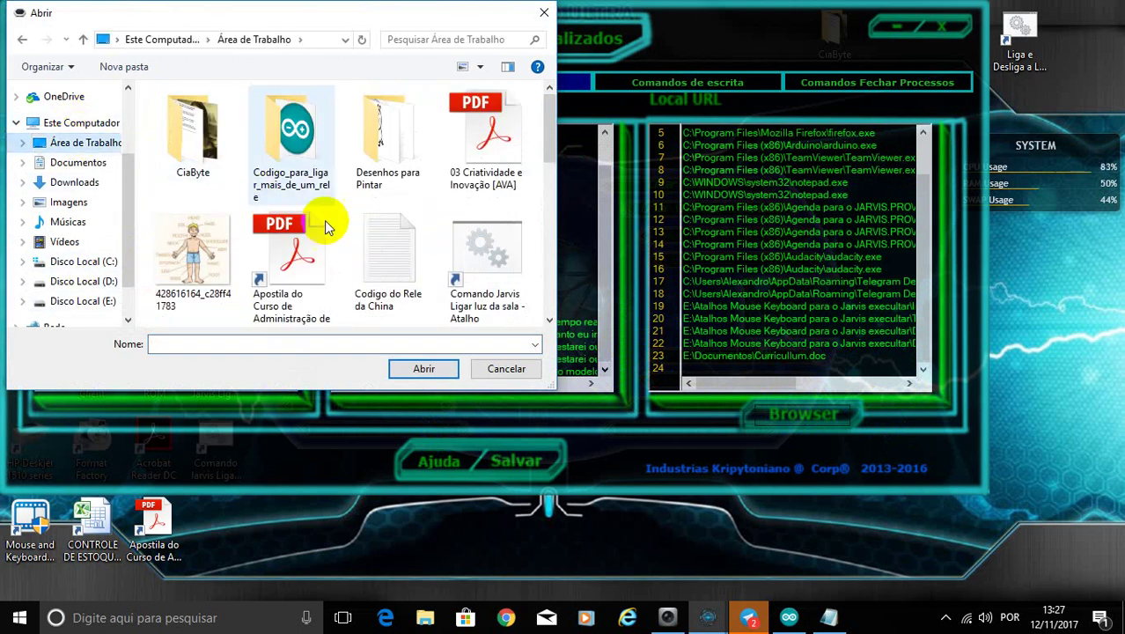
pyautogui.click(499, 267)
pyautogui.click(427, 369)
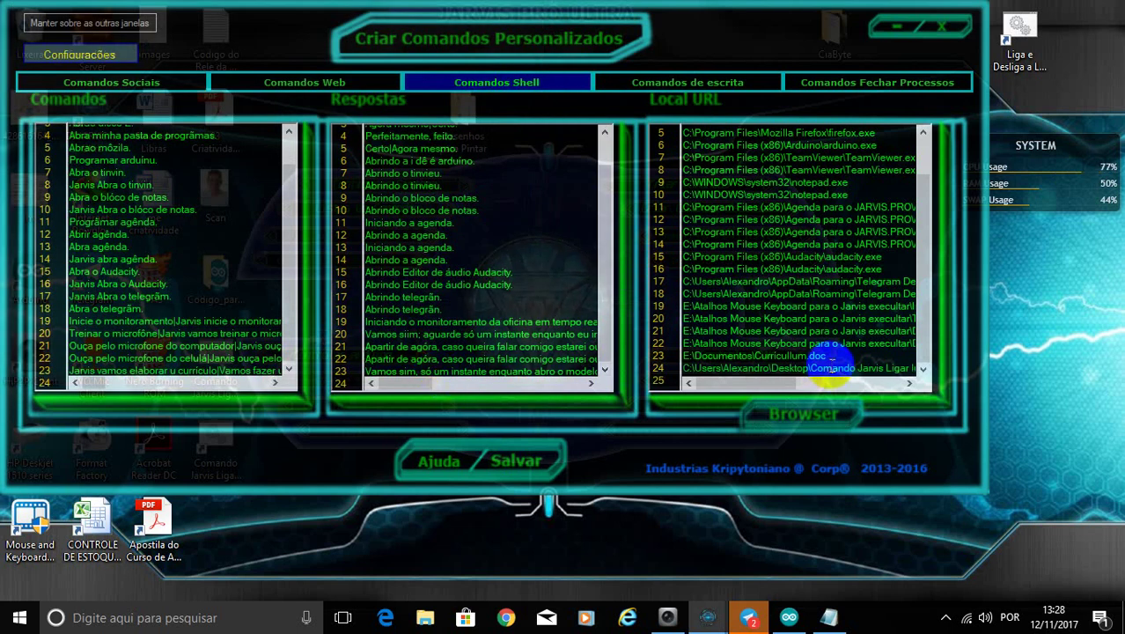
# - Save the Shell commands, close the custom command editor and leave the Jarvis options menu
pyautogui.moveTo(840, 368); pyautogui.dragTo(740, 377)
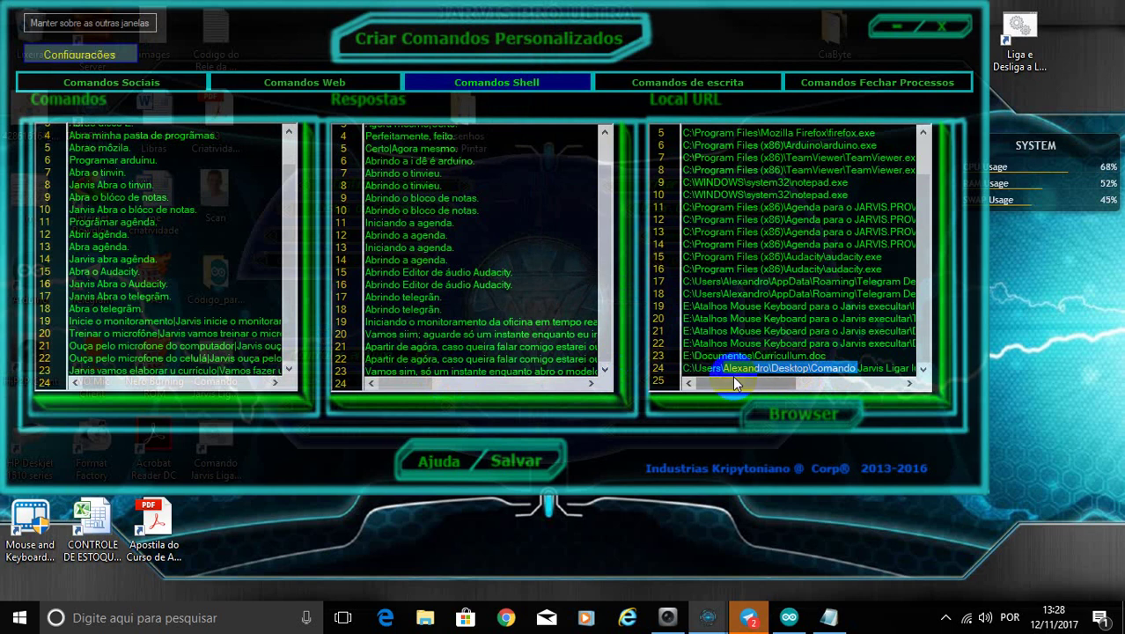
pyautogui.click(525, 465)
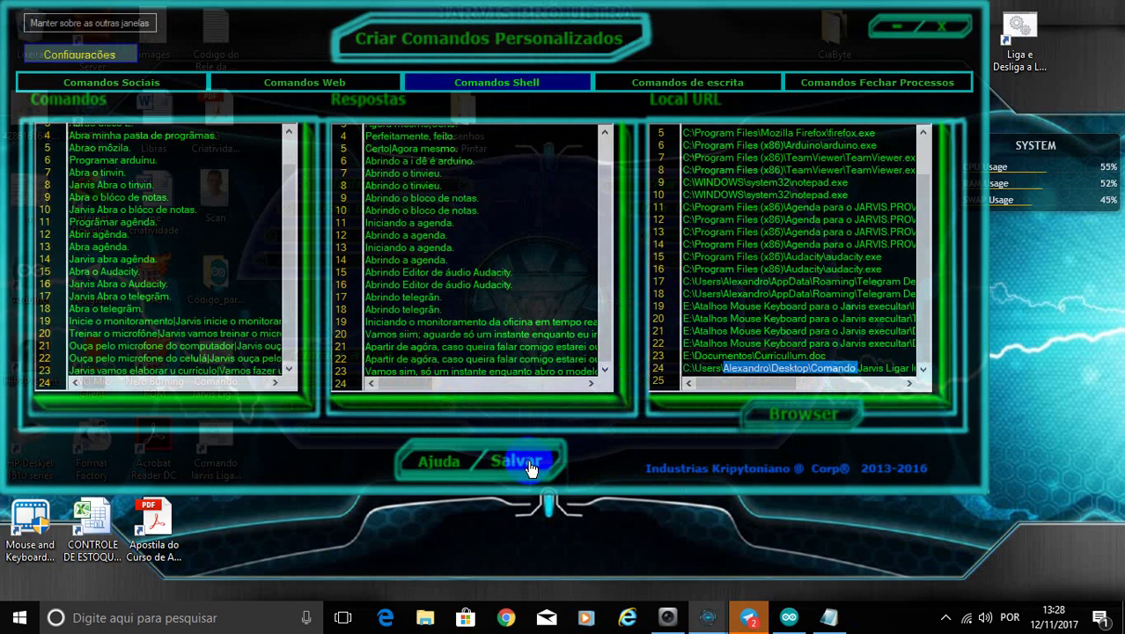
pyautogui.click(932, 27)
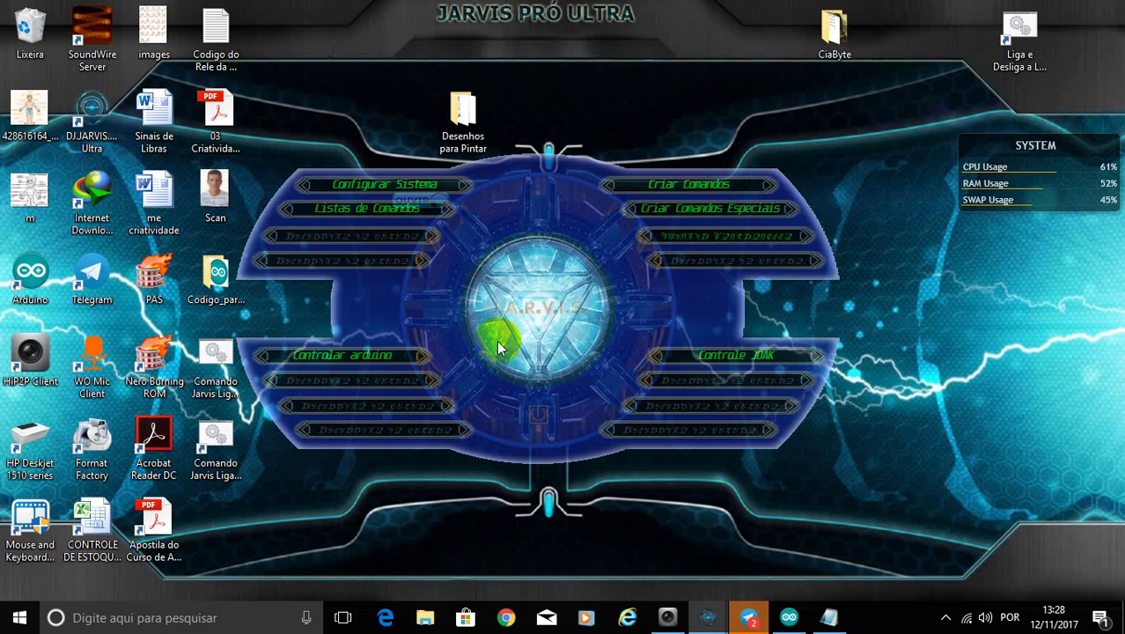
pyautogui.click(534, 311)
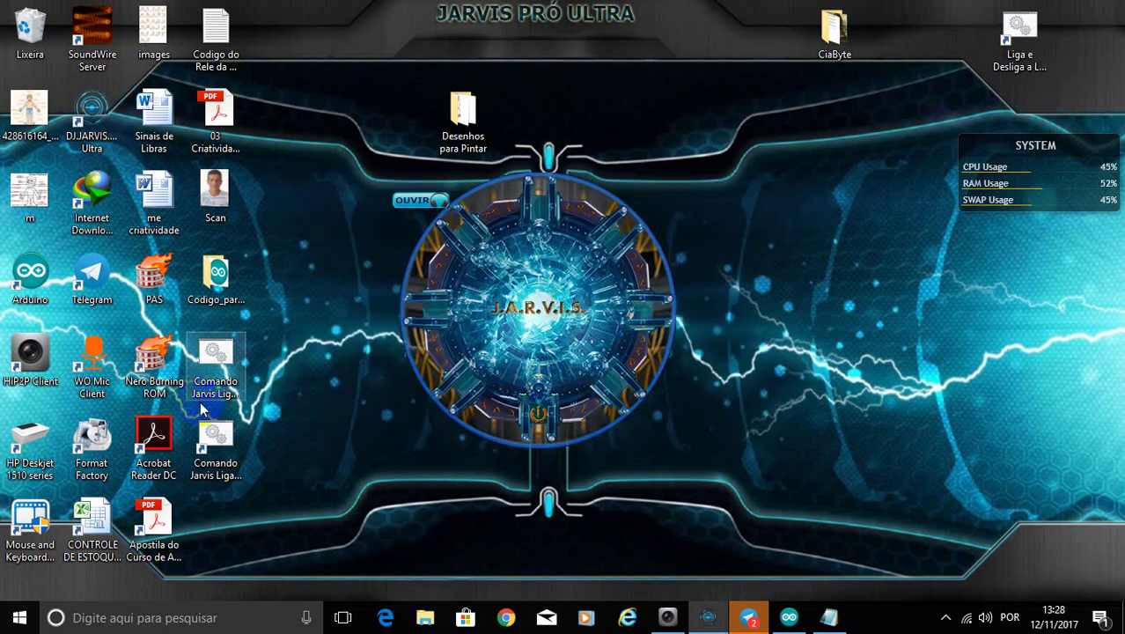
# - Switch to the Arduino IDE and review the relay sketch from its pin definitions to the serial read in void loop()
pyautogui.click(790, 616)
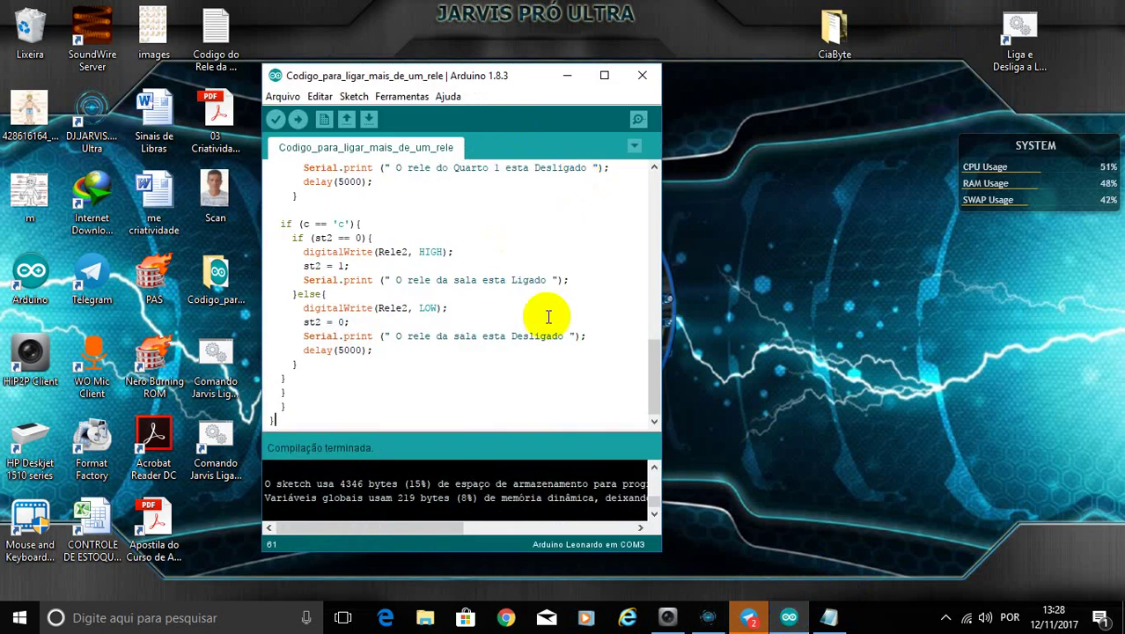
pyautogui.scroll(14, 548, 317)
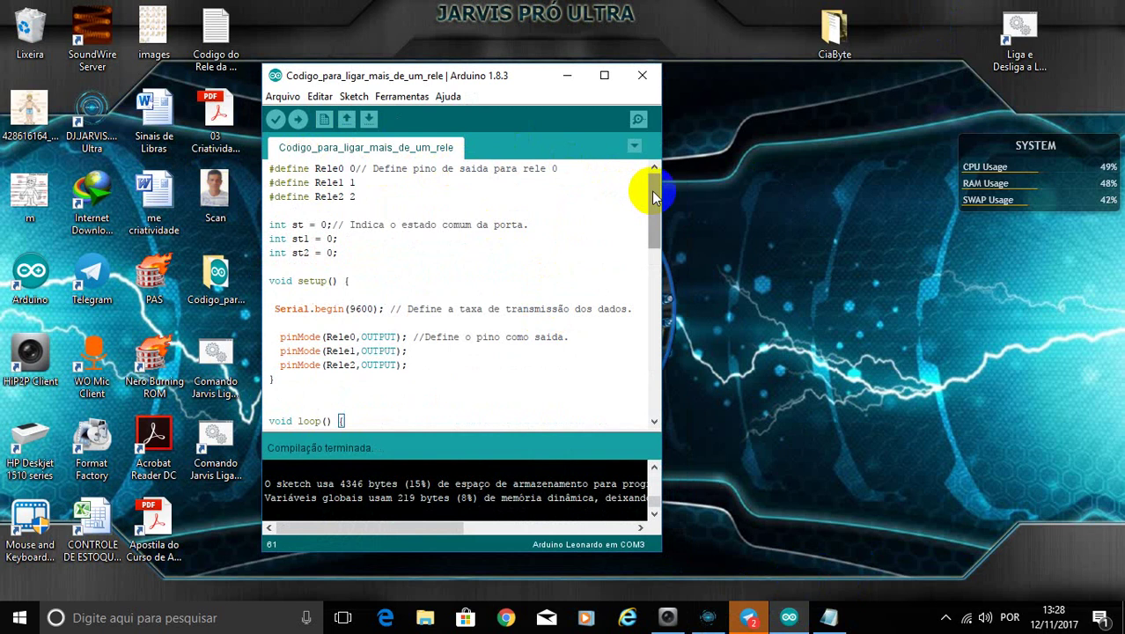
pyautogui.moveTo(653, 197); pyautogui.dragTo(653, 265)
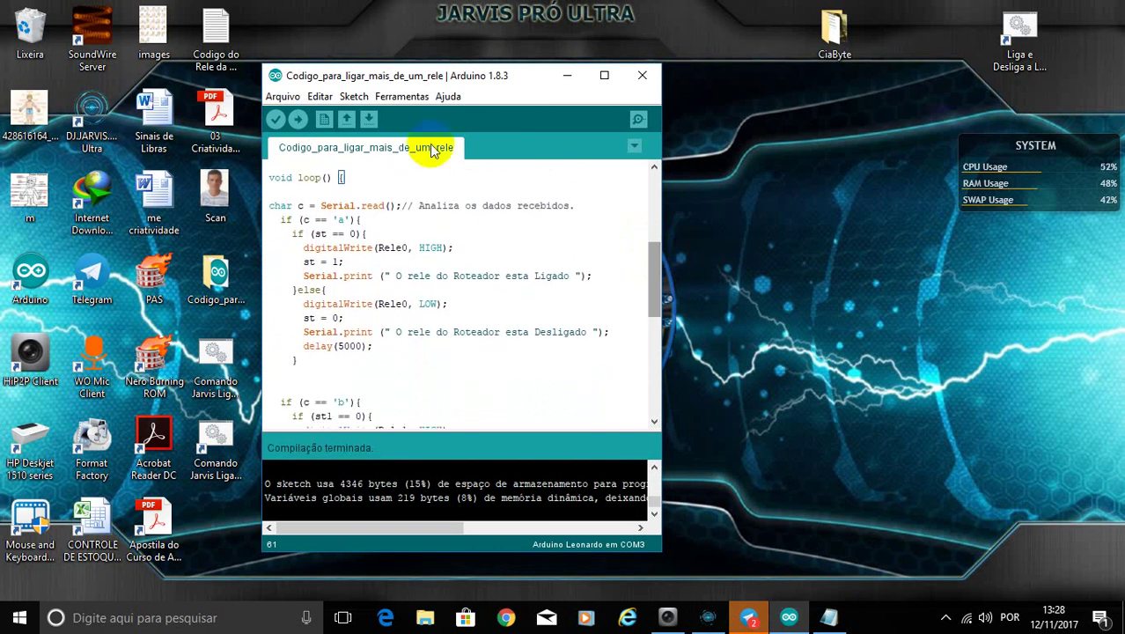
pyautogui.moveTo(275, 175); pyautogui.dragTo(346, 178)
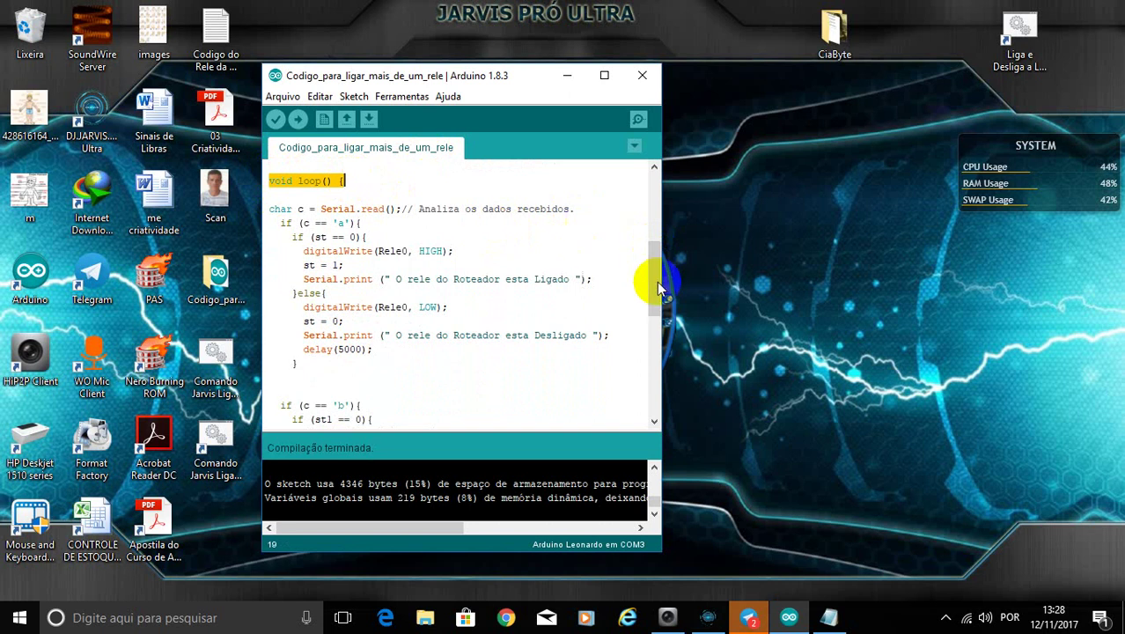
pyautogui.moveTo(657, 282); pyautogui.dragTo(653, 283)
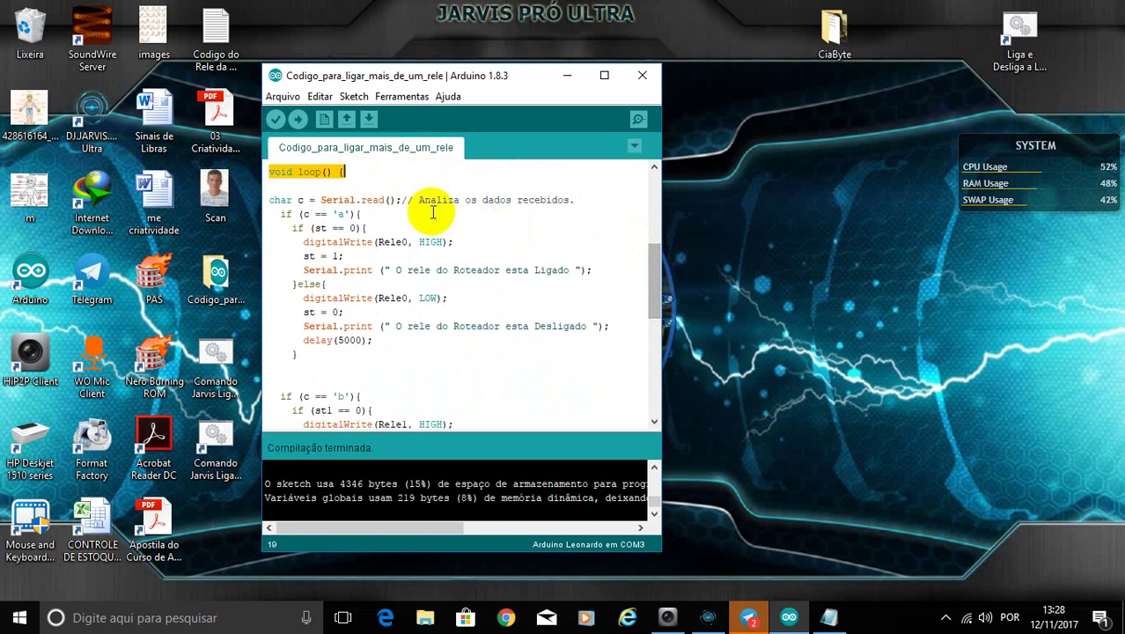
# - Replace the character 'a' with 'C' in the first if condition of the loop, which controls Rele0
pyautogui.click(345, 213)
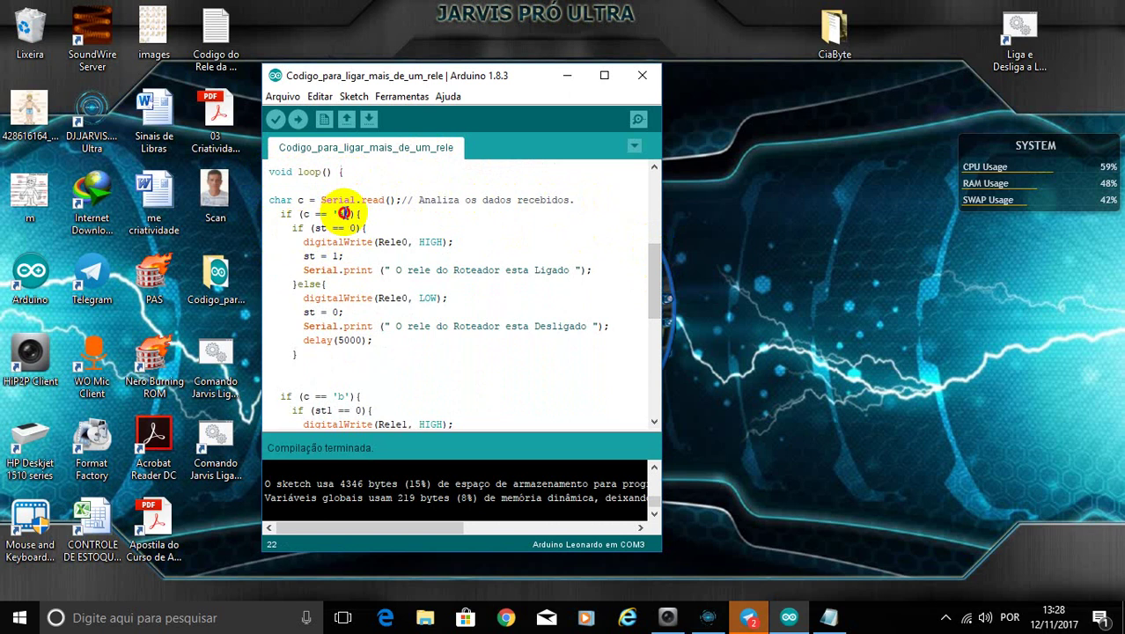
pyautogui.doubleClick(340, 213)
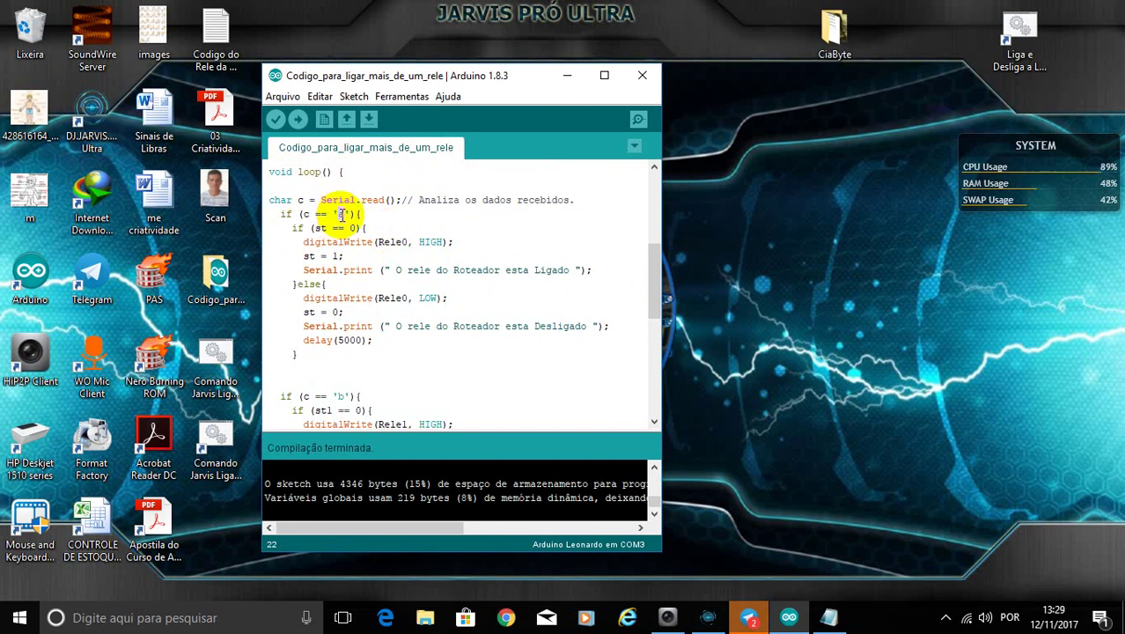
pyautogui.write('c')
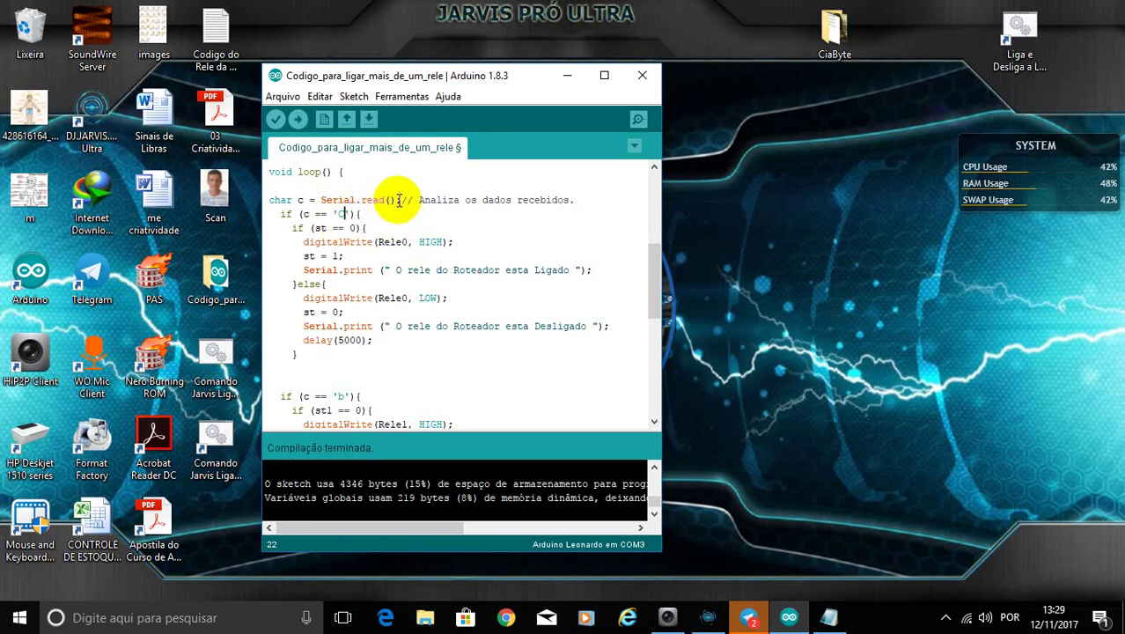
# - Review the serial read line and the Rele0, Rele1 and Rele2 if blocks in void loop()
pyautogui.moveTo(519, 201); pyautogui.dragTo(280, 201)
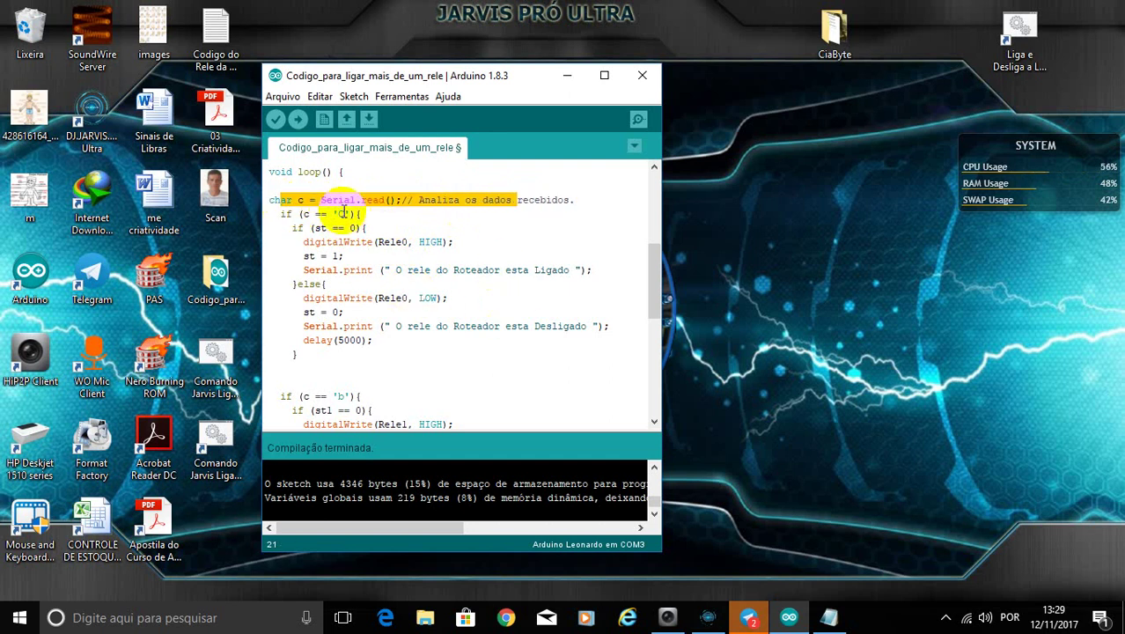
pyautogui.click(346, 214)
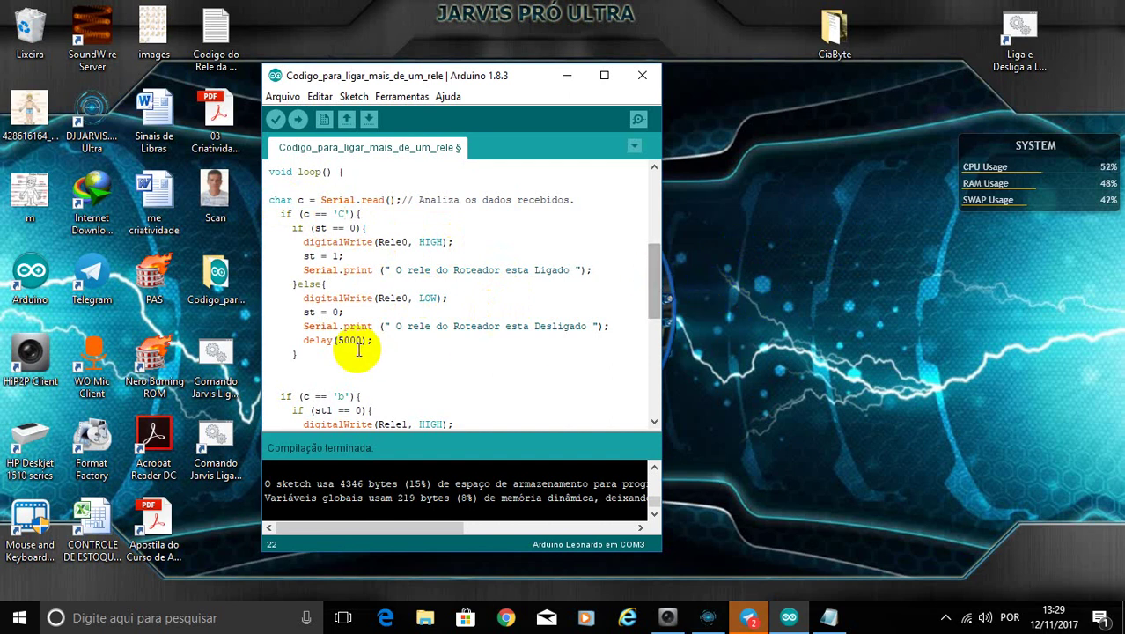
pyautogui.moveTo(297, 354); pyautogui.dragTo(267, 173)
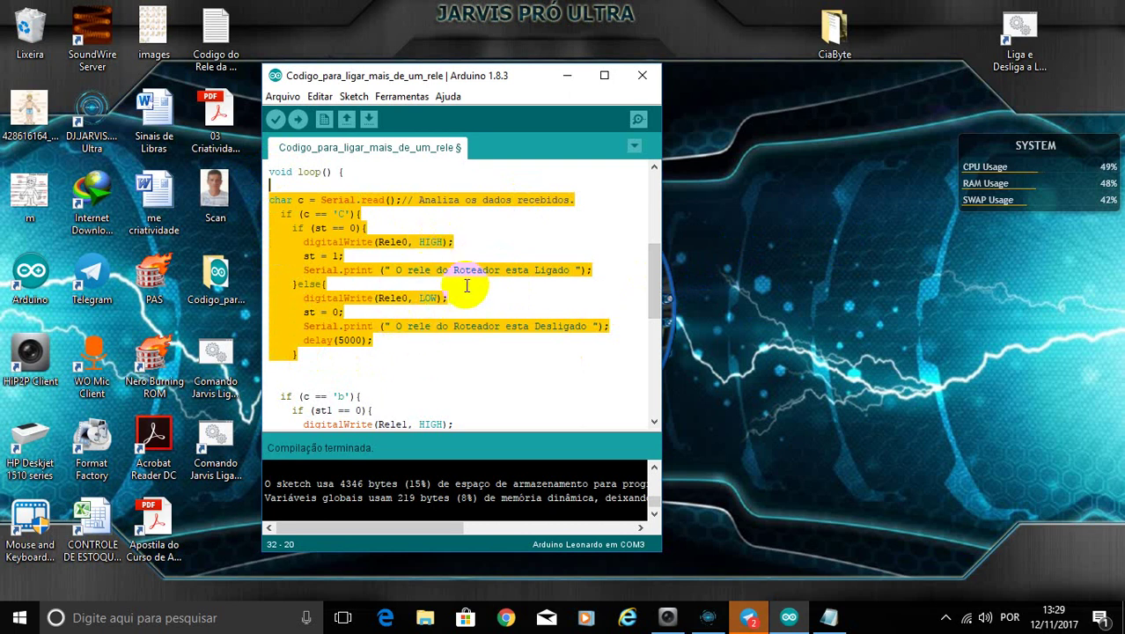
pyautogui.click(278, 397)
pyautogui.scroll(-5, 279, 397)
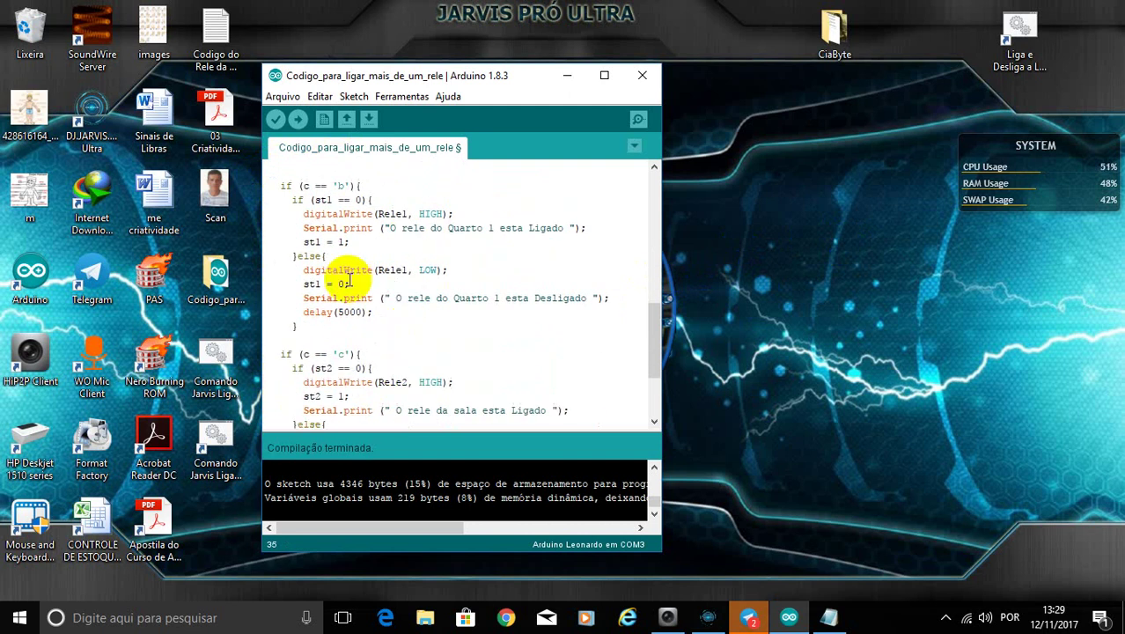
pyautogui.moveTo(275, 184); pyautogui.dragTo(460, 328)
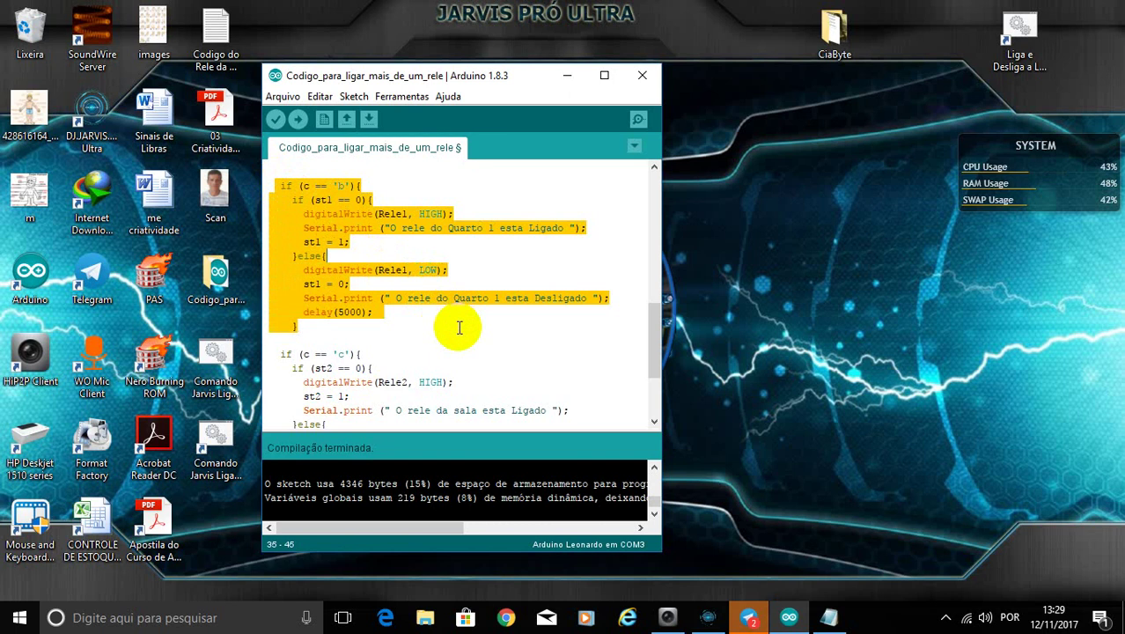
pyautogui.scroll(-3, 431, 328)
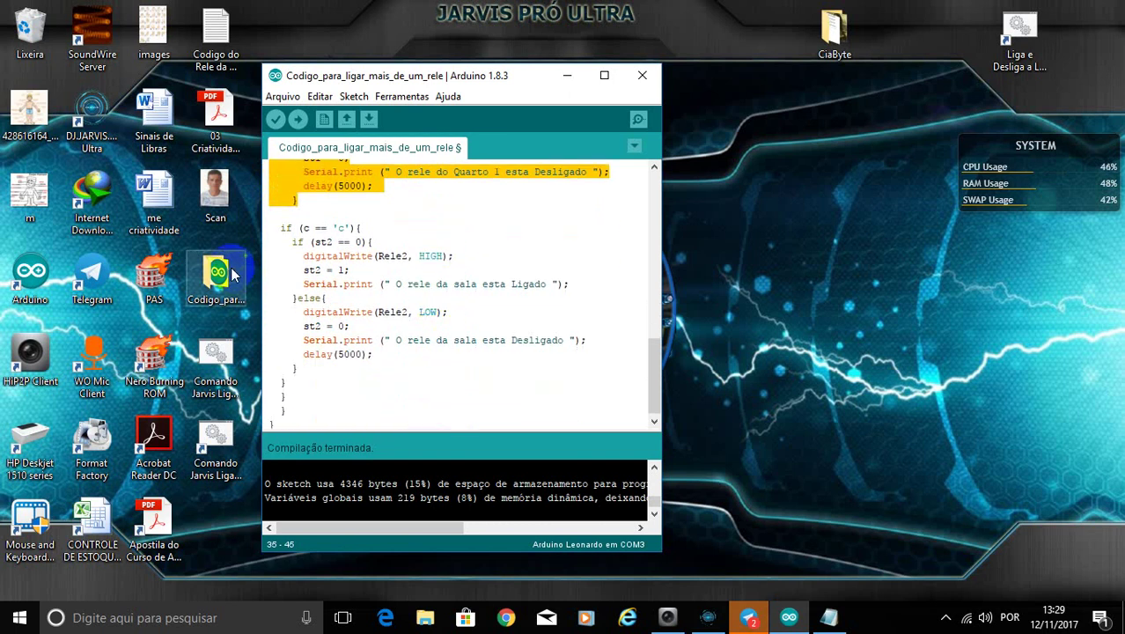
pyautogui.moveTo(277, 227); pyautogui.dragTo(483, 351)
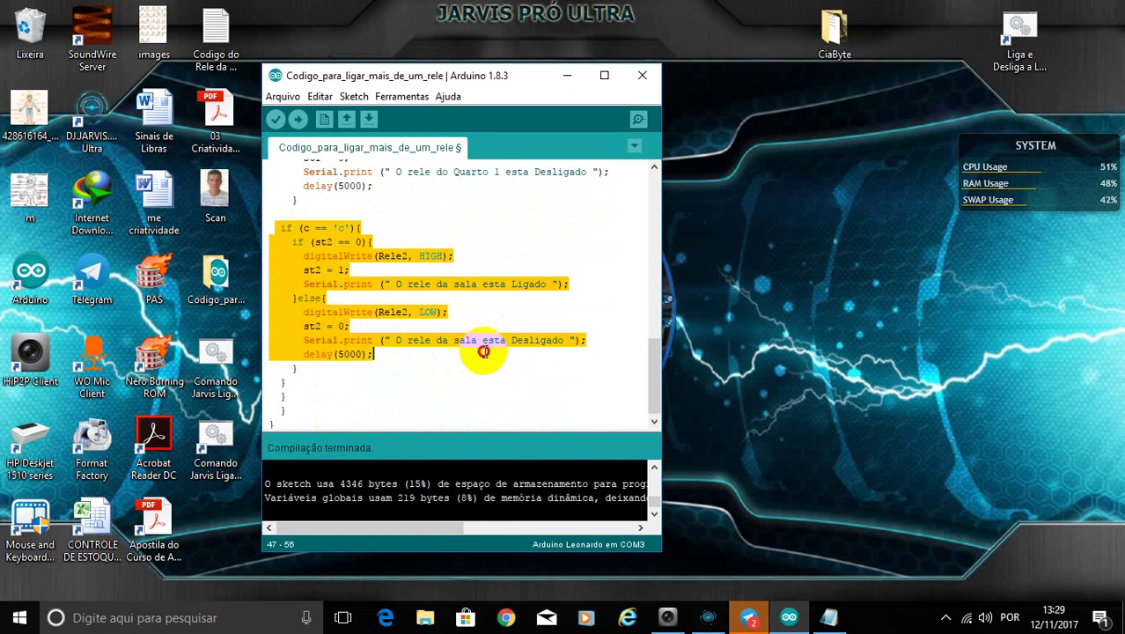
# - Replace the character in the first if condition of the loop, which controls Rele0, with 'a'
pyautogui.click(656, 368)
pyautogui.moveTo(656, 368); pyautogui.dragTo(585, 244)
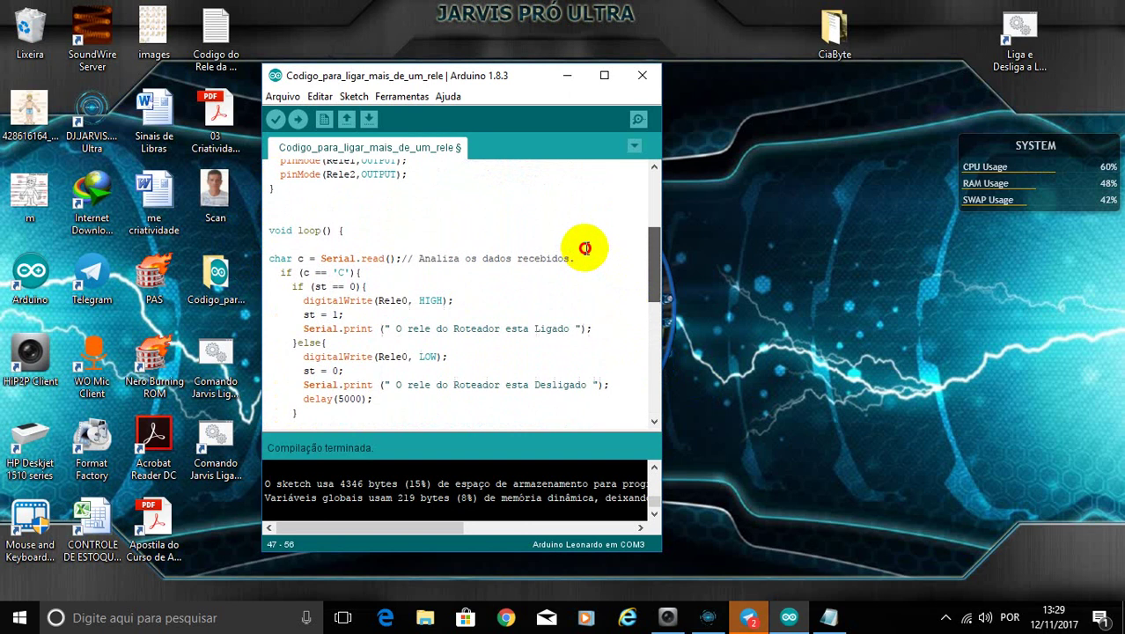
pyautogui.scroll(1, 513, 262)
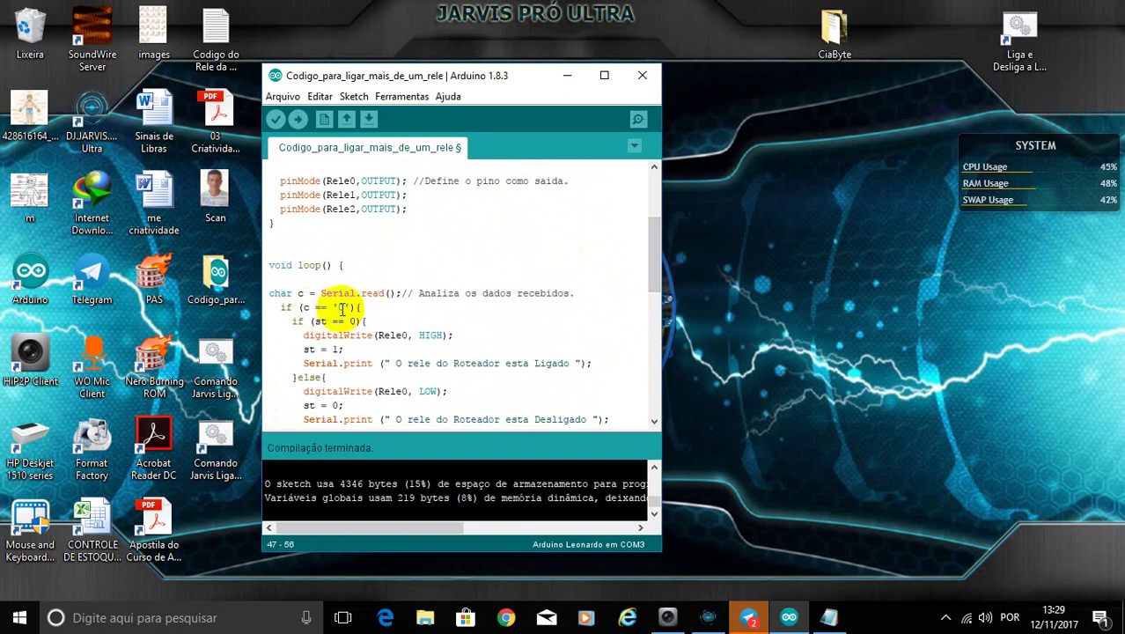
pyautogui.click(342, 307)
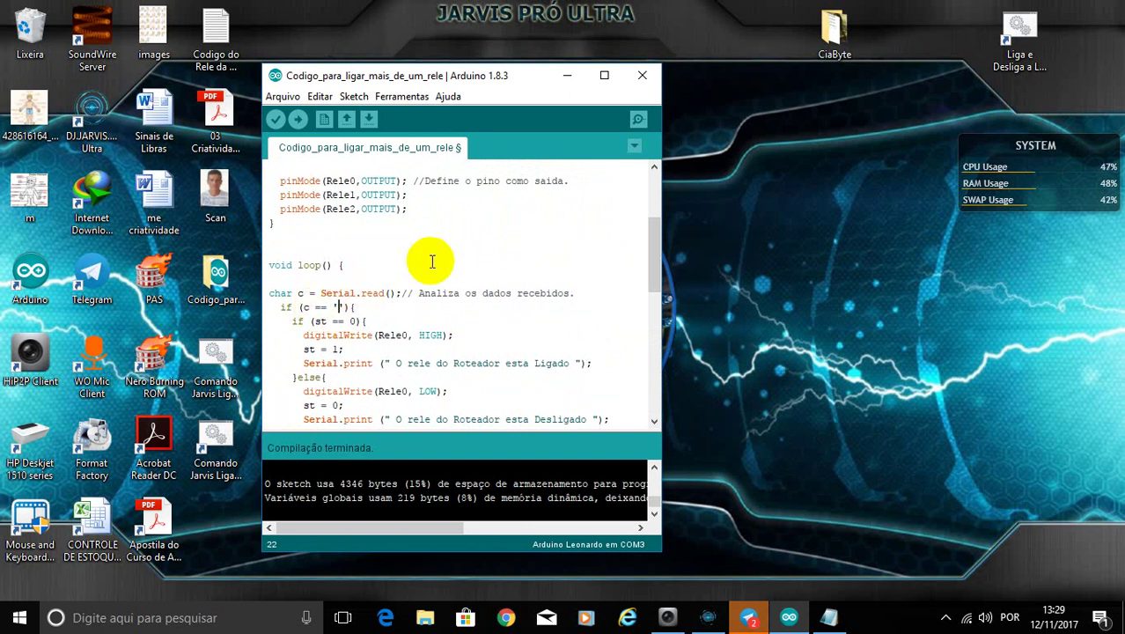
pyautogui.write('a')
# - Change the character in the if condition that controls Rele1 to 'A'
pyautogui.scroll(-4, 440, 299)
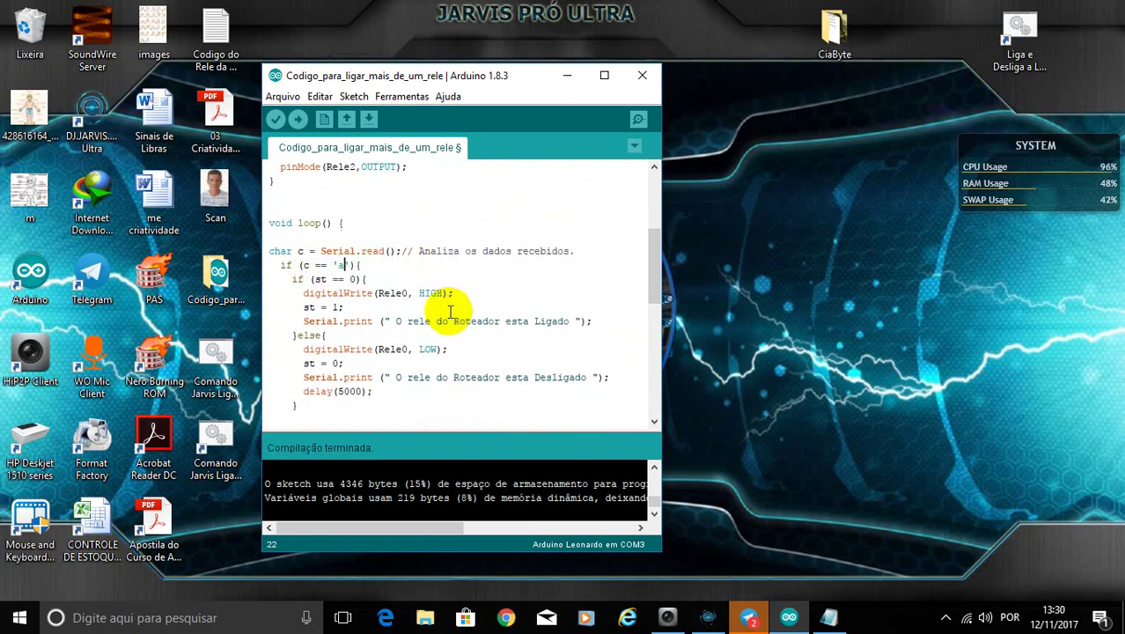
pyautogui.scroll(-1, 450, 311)
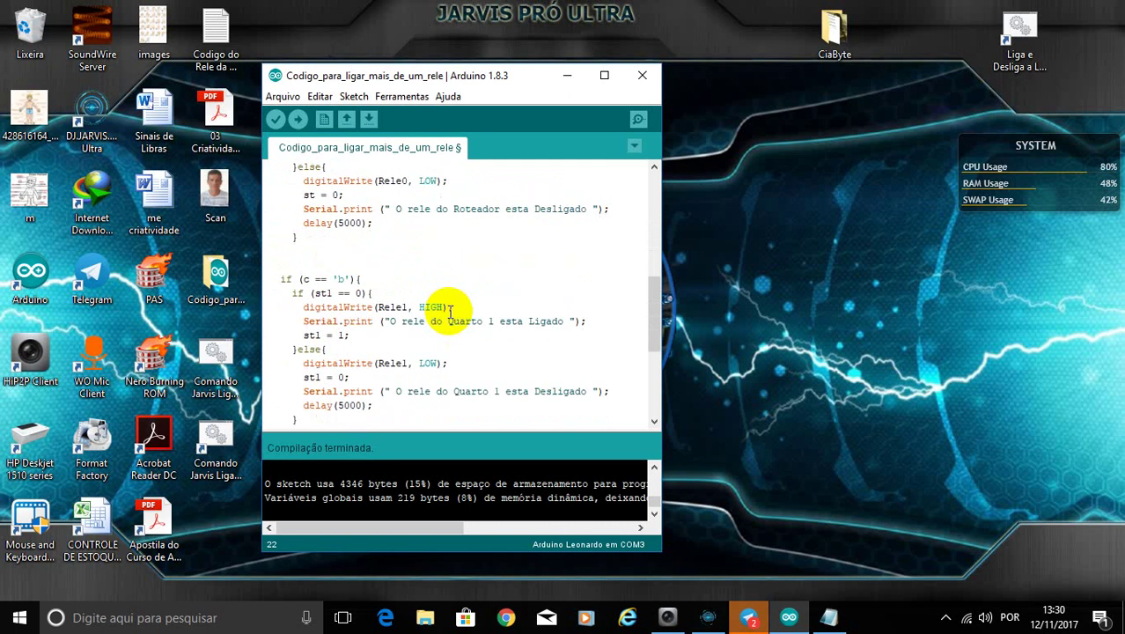
pyautogui.click(345, 278)
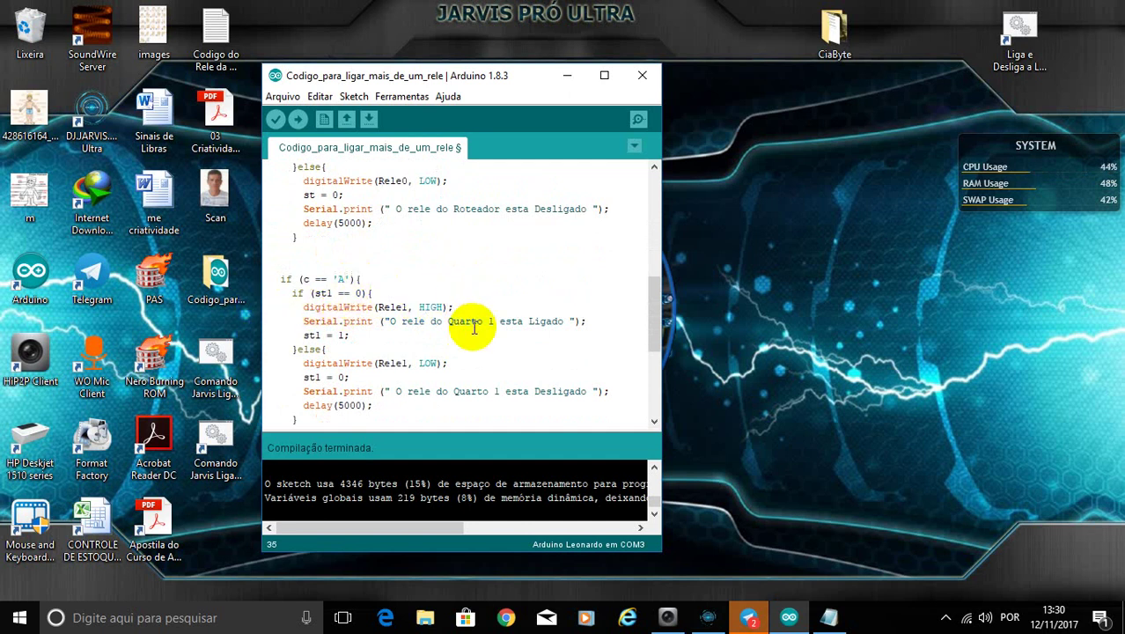
# - Examine the st1 assignment and the Quarto 1 Ligado and Desligado messages in the Rele1 block
pyautogui.click(318, 336)
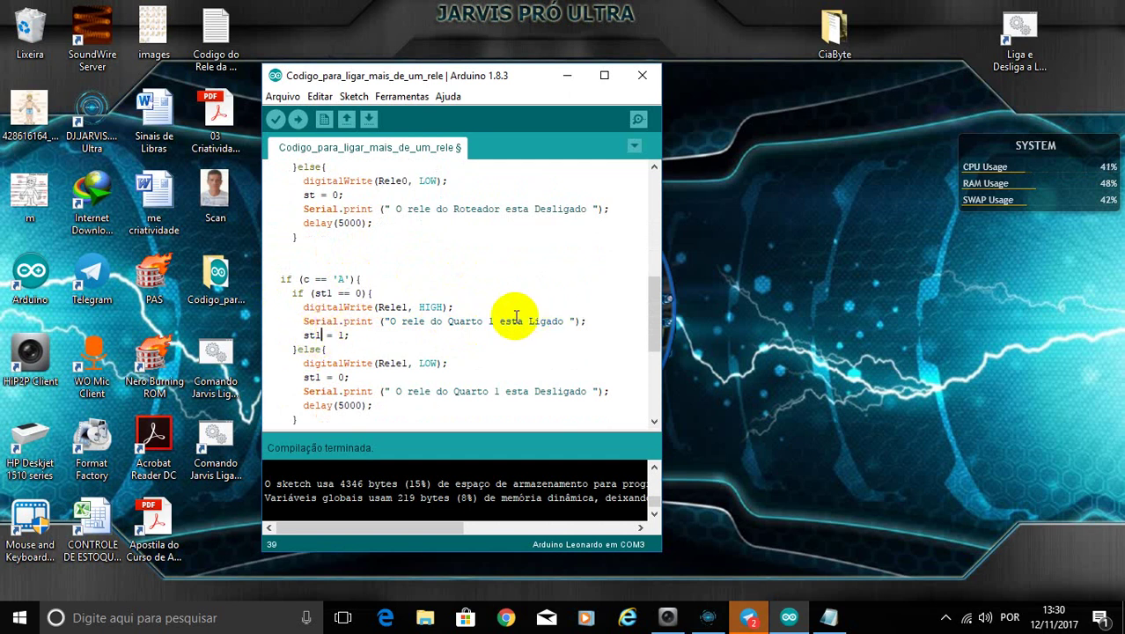
pyautogui.click(390, 321)
pyautogui.hotkey('shift', 'Down')
pyautogui.scroll(-3, 485, 337)
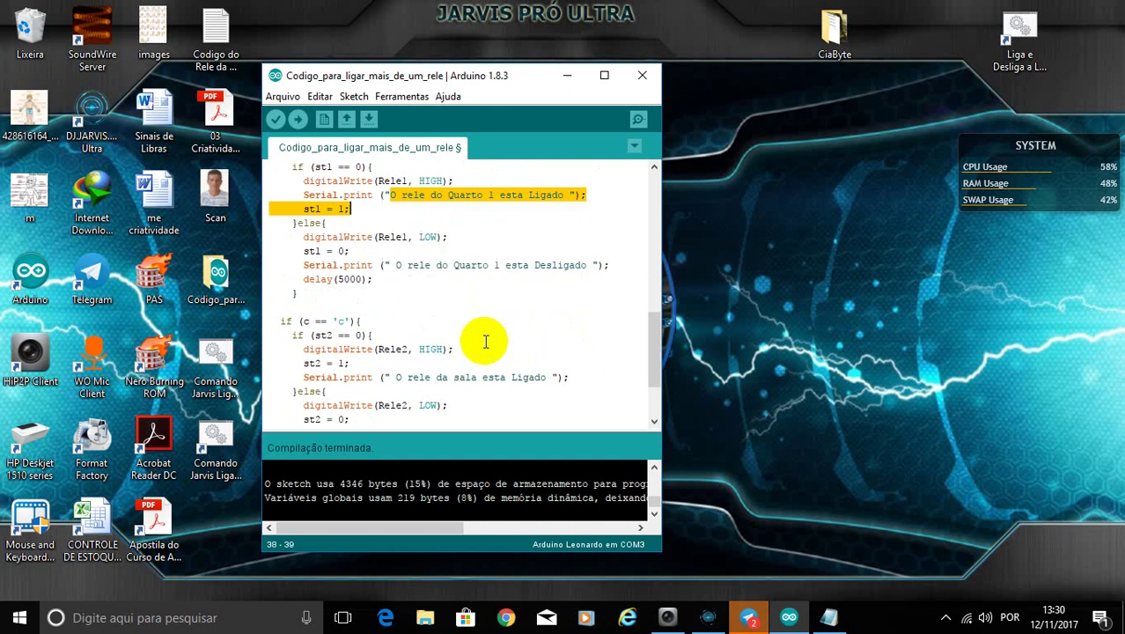
pyautogui.moveTo(390, 265); pyautogui.dragTo(584, 274)
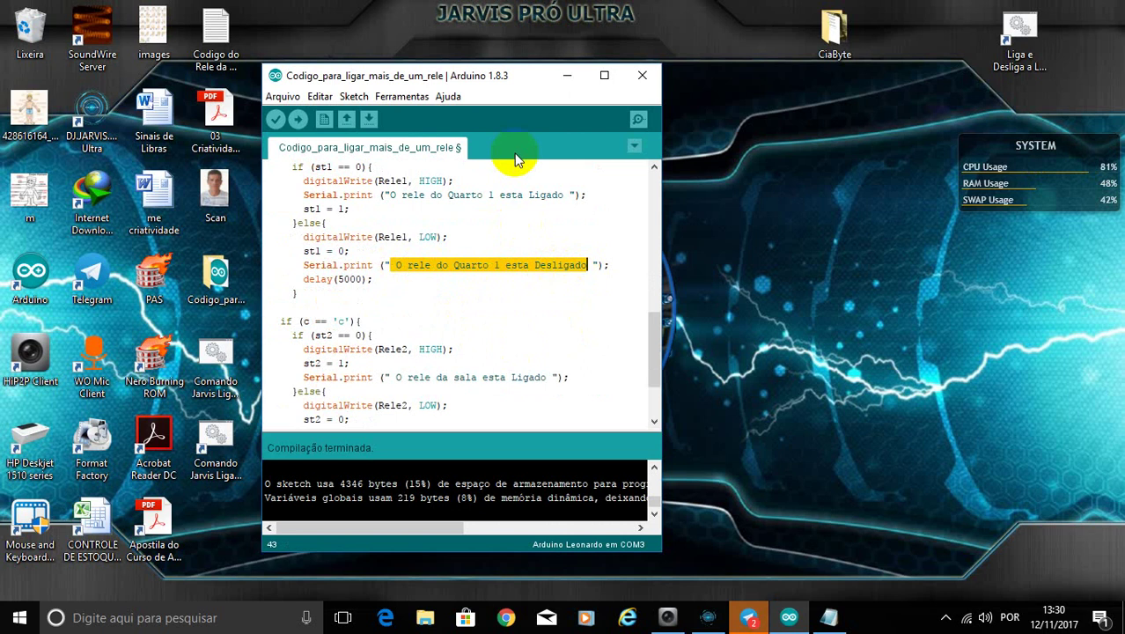
# - Examine the if (c == 'c') block for the living room, including its st2 state, Rele2 output and serial messages
pyautogui.scroll(-2, 477, 326)
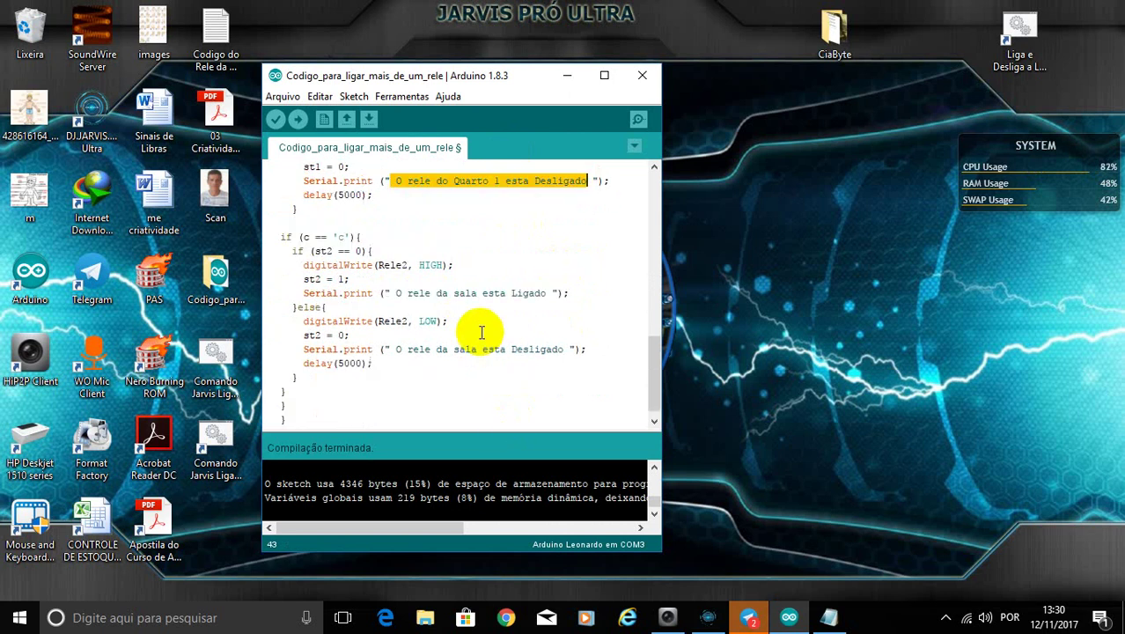
pyautogui.moveTo(276, 238); pyautogui.dragTo(572, 412)
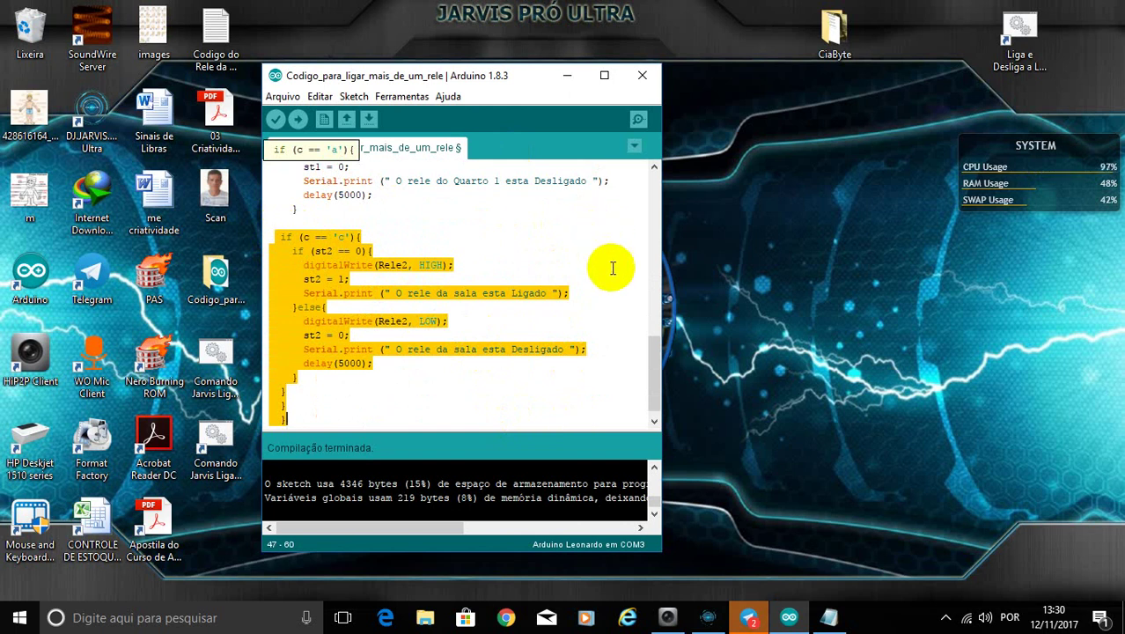
pyautogui.scroll(2, 613, 268)
pyautogui.scroll(-3, 613, 269)
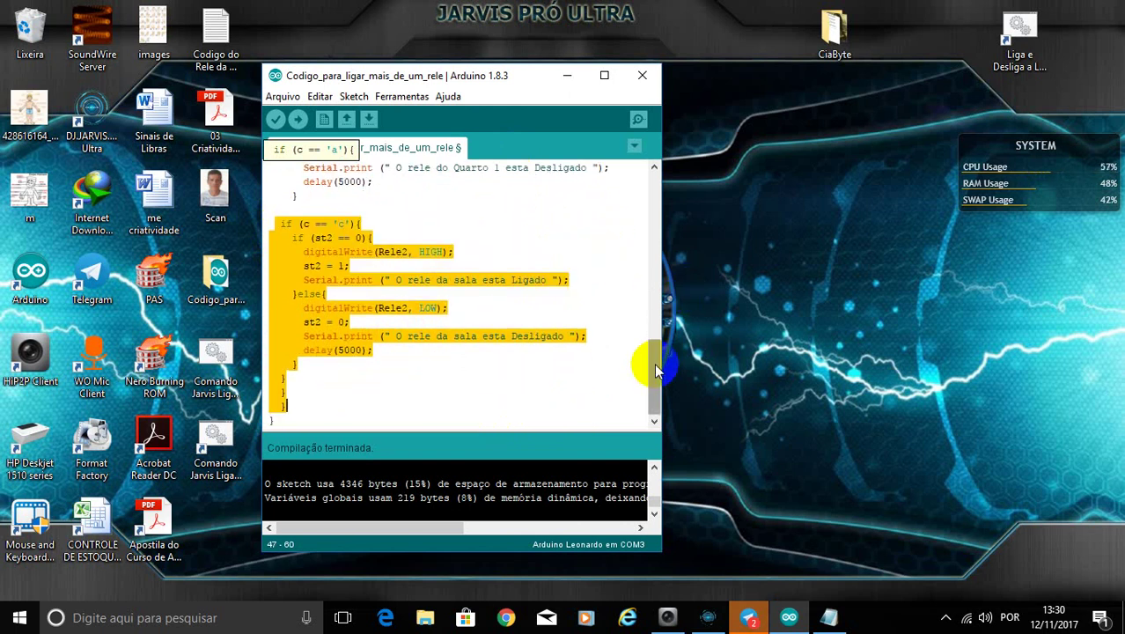
pyautogui.click(596, 390)
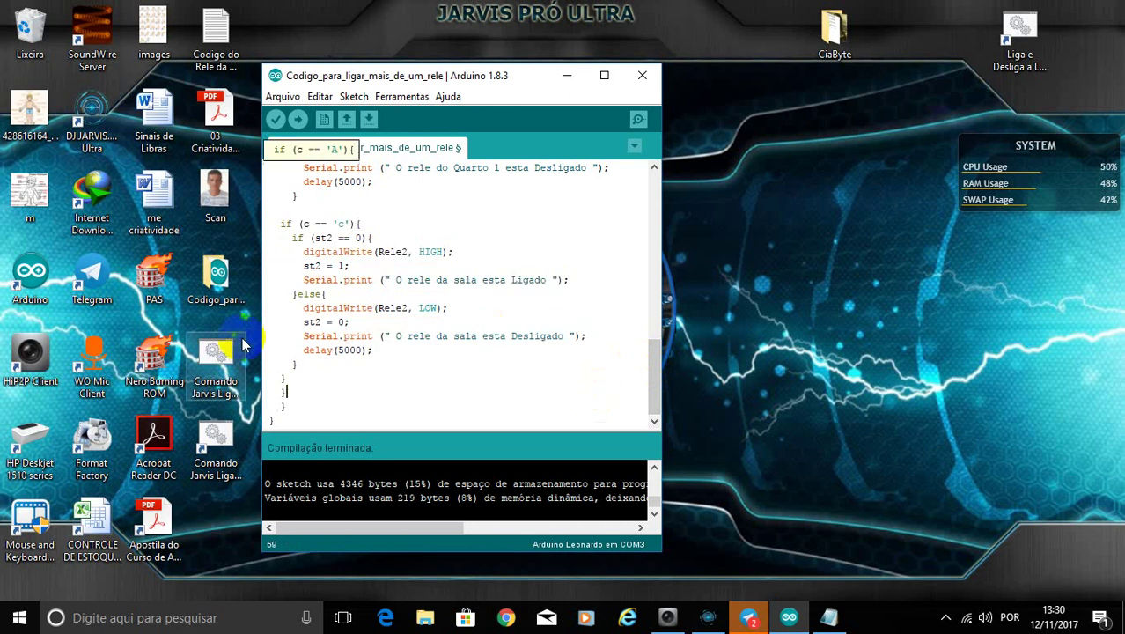
pyautogui.click(314, 322)
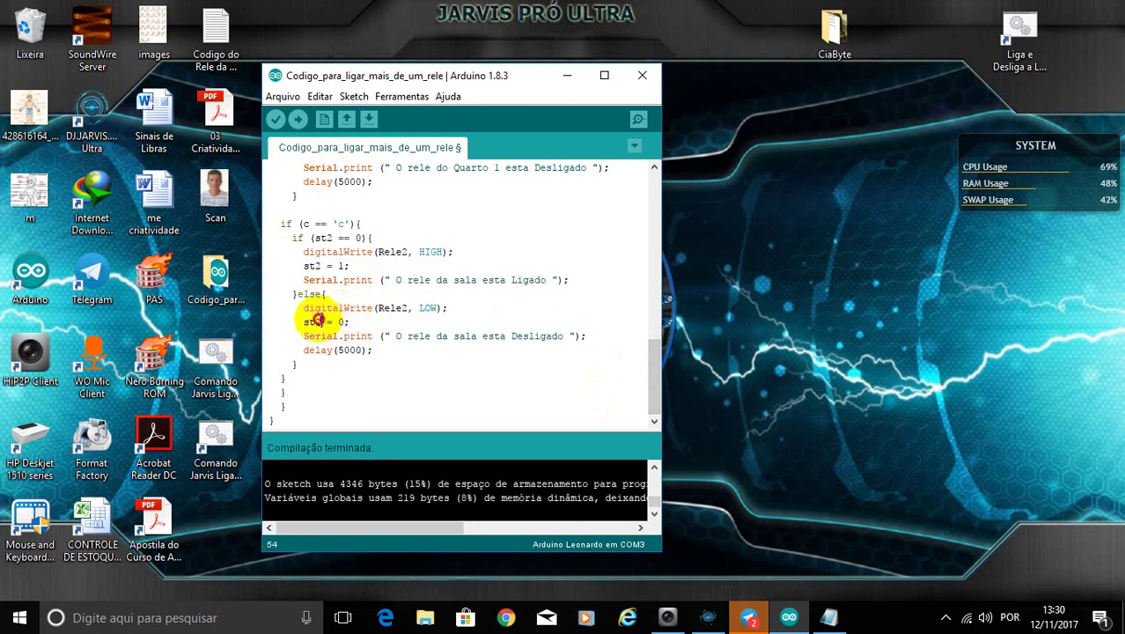
pyautogui.click(409, 308)
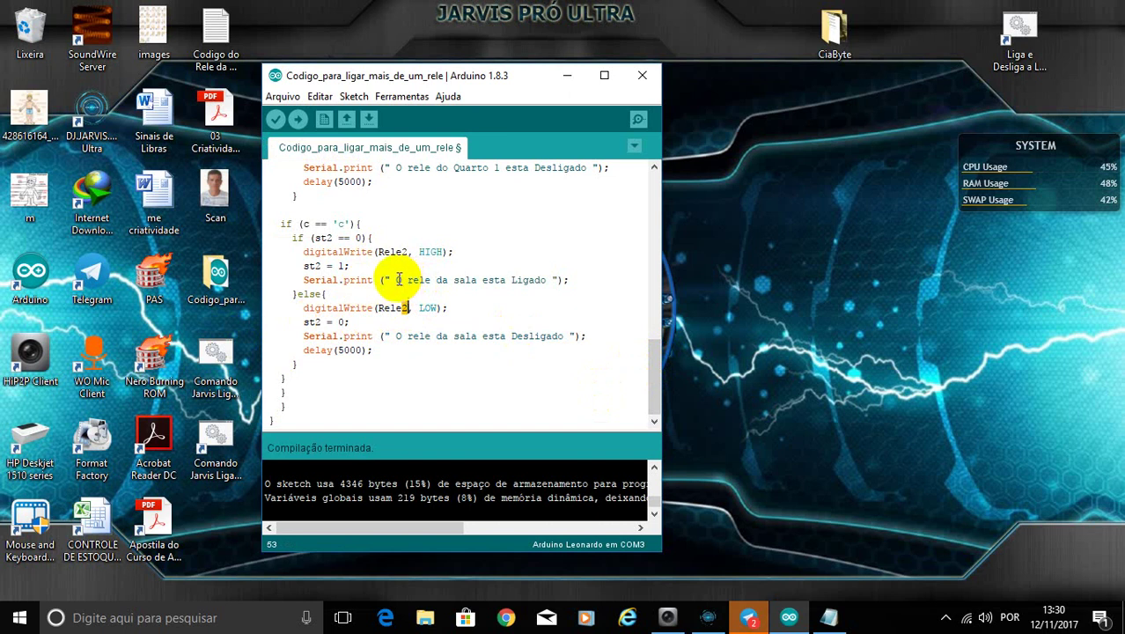
pyautogui.moveTo(395, 280)
pyautogui.mouseDown()
pyautogui.moveTo(515, 273)
pyautogui.moveTo(396, 280)
pyautogui.mouseUp()
pyautogui.click(654, 381)
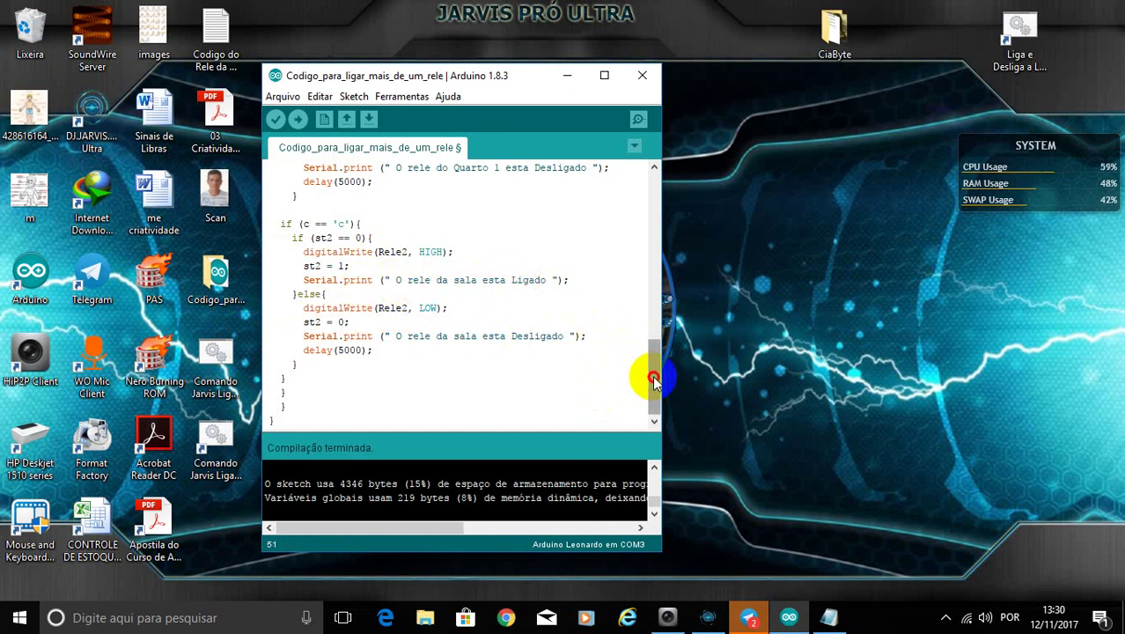
# - Verify the sketch and enter cc in the COM3 serial monitor's send field, closing the monitor when done
pyautogui.click(278, 120)
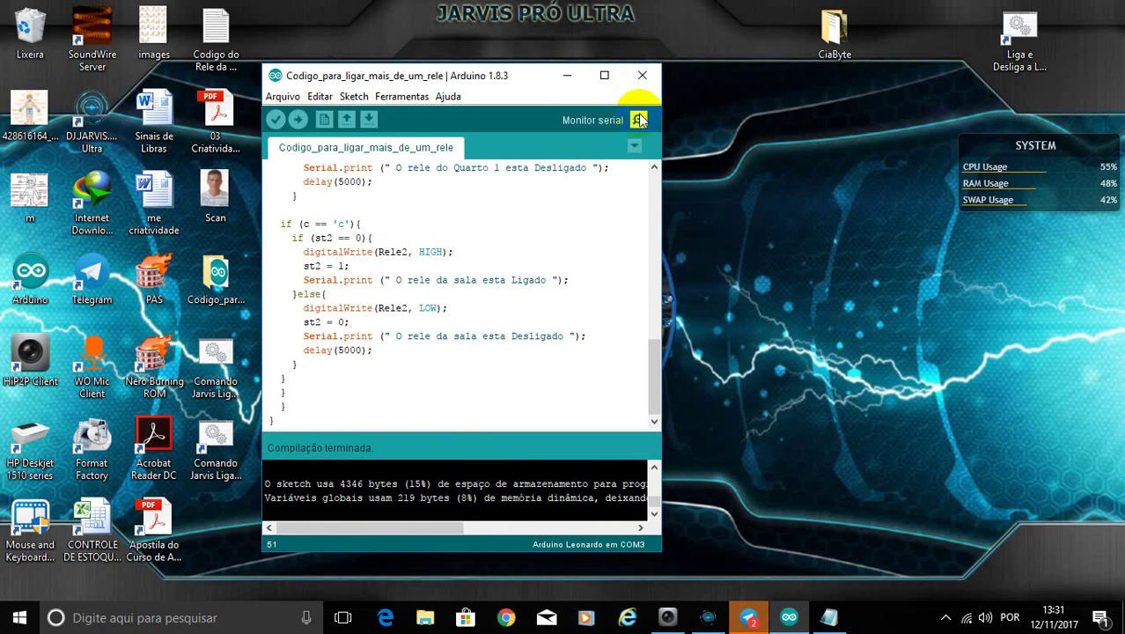
pyautogui.click(639, 119)
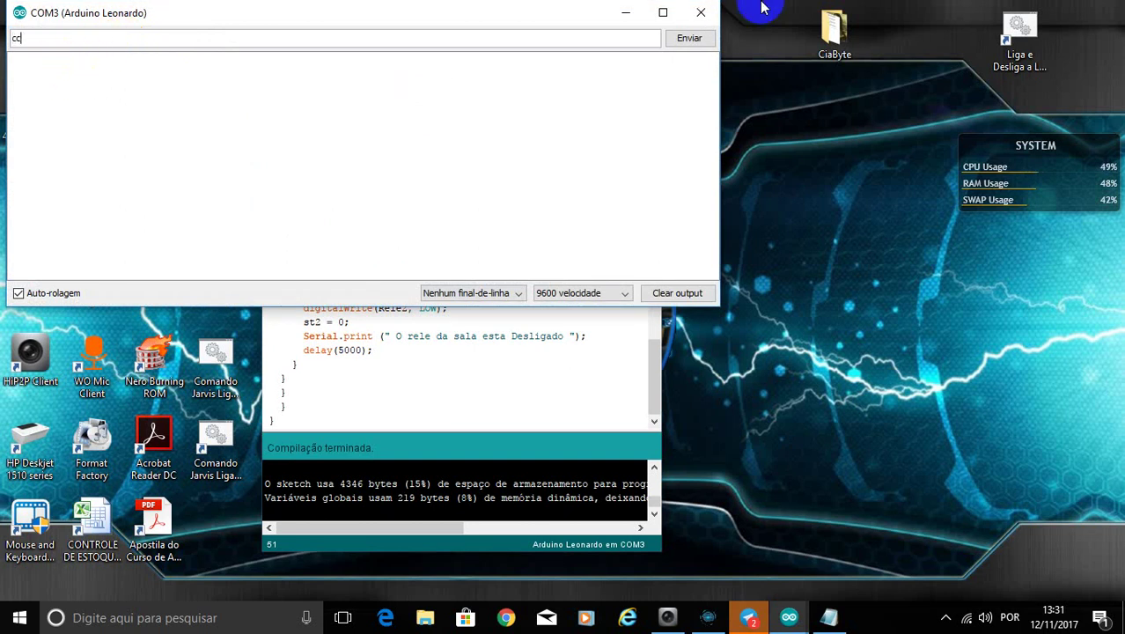
pyautogui.click(704, 13)
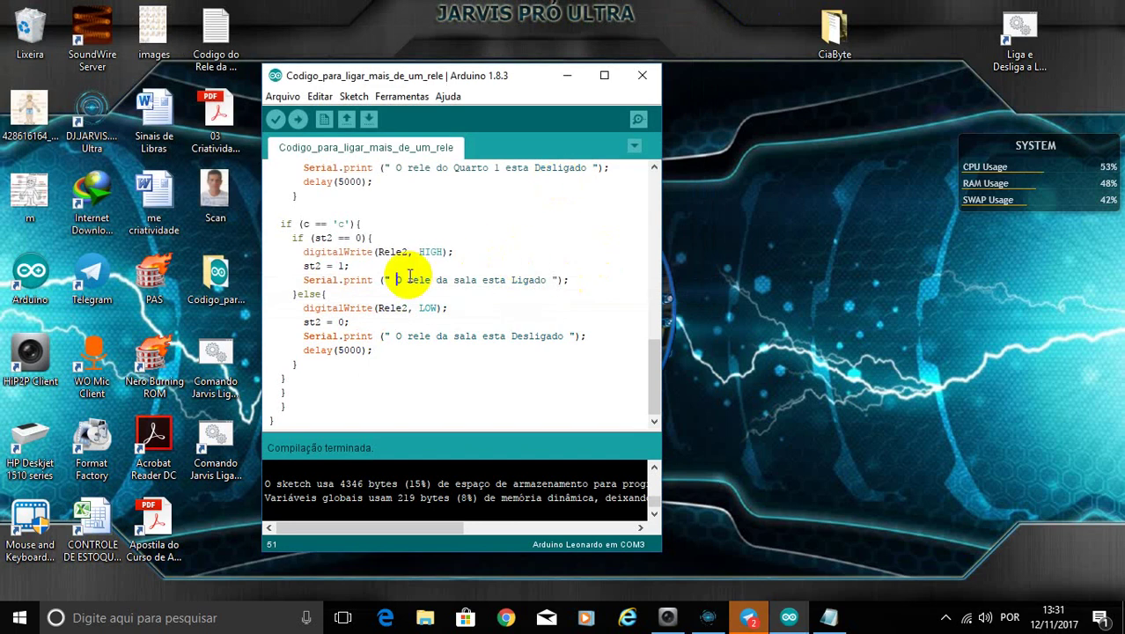
# - Examine the Rele2 block's Ligado message and its 'c' condition, and try cc again in the COM3 serial monitor
pyautogui.moveTo(392, 280); pyautogui.dragTo(544, 278)
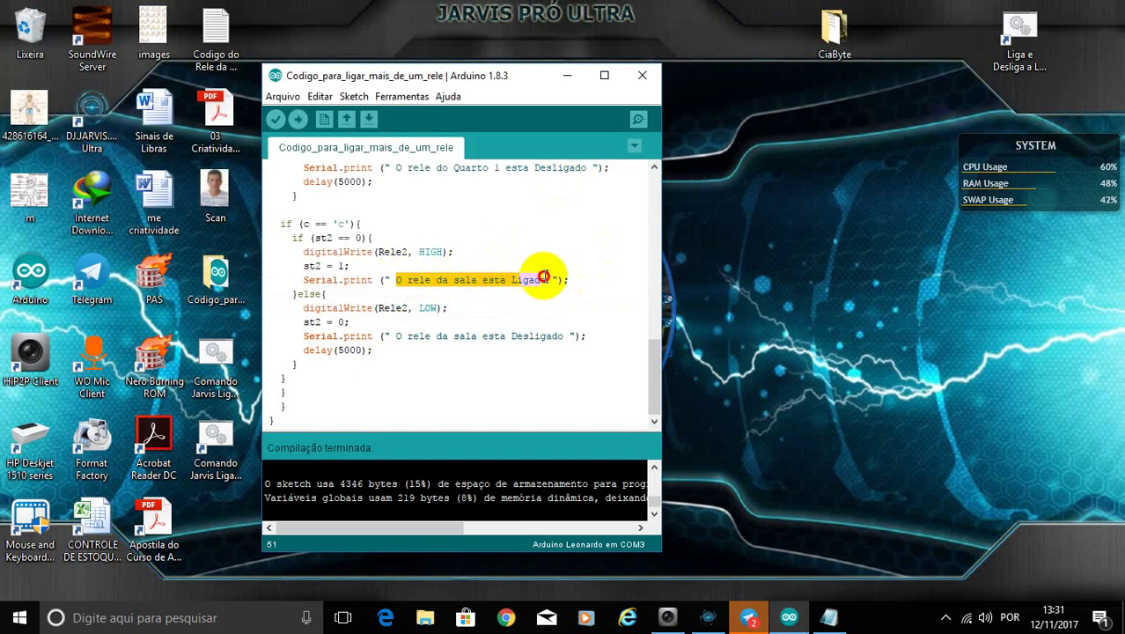
pyautogui.click(340, 223)
pyautogui.doubleClick(340, 223)
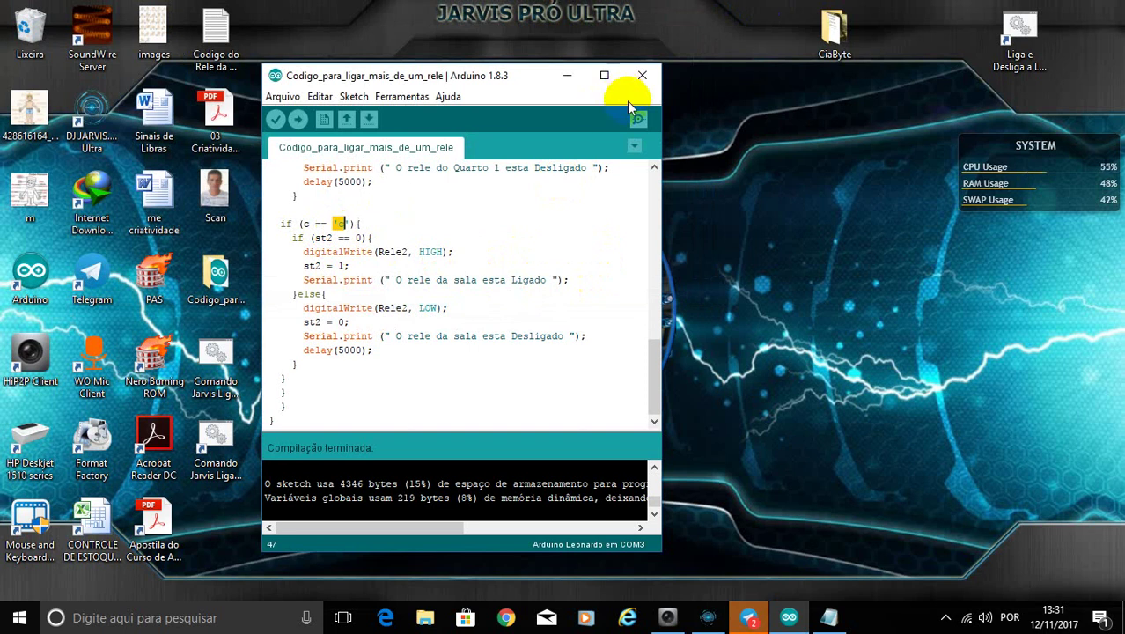
pyautogui.click(643, 123)
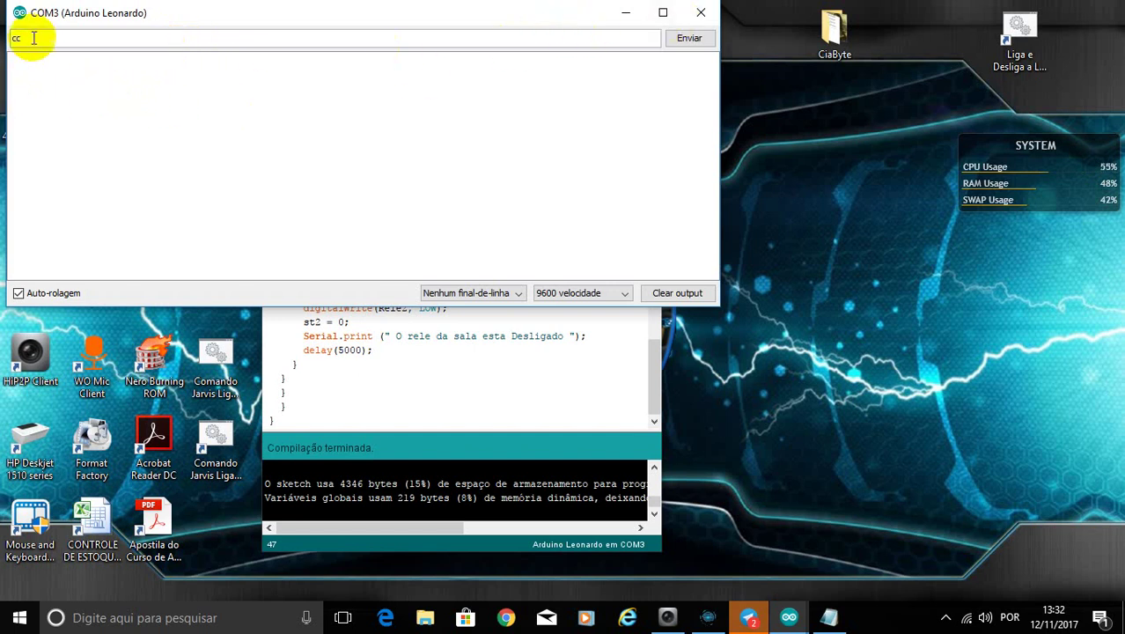
pyautogui.click(701, 14)
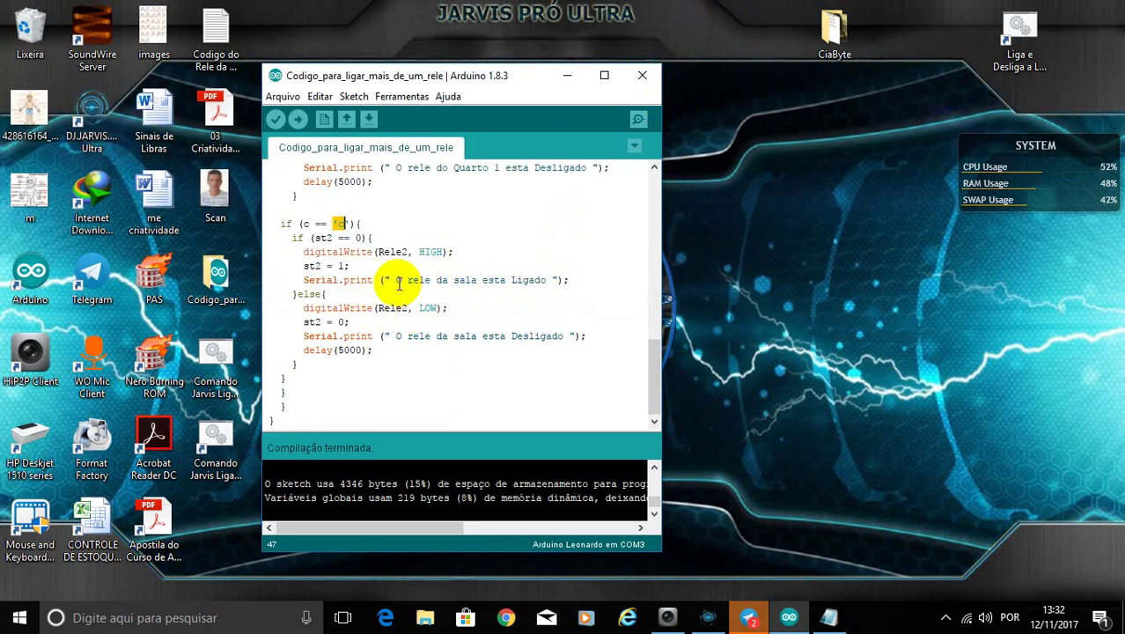
# - Review the living-room relay messages and the delay(5000) line, and close the sketch window
pyautogui.moveTo(393, 280); pyautogui.dragTo(547, 280)
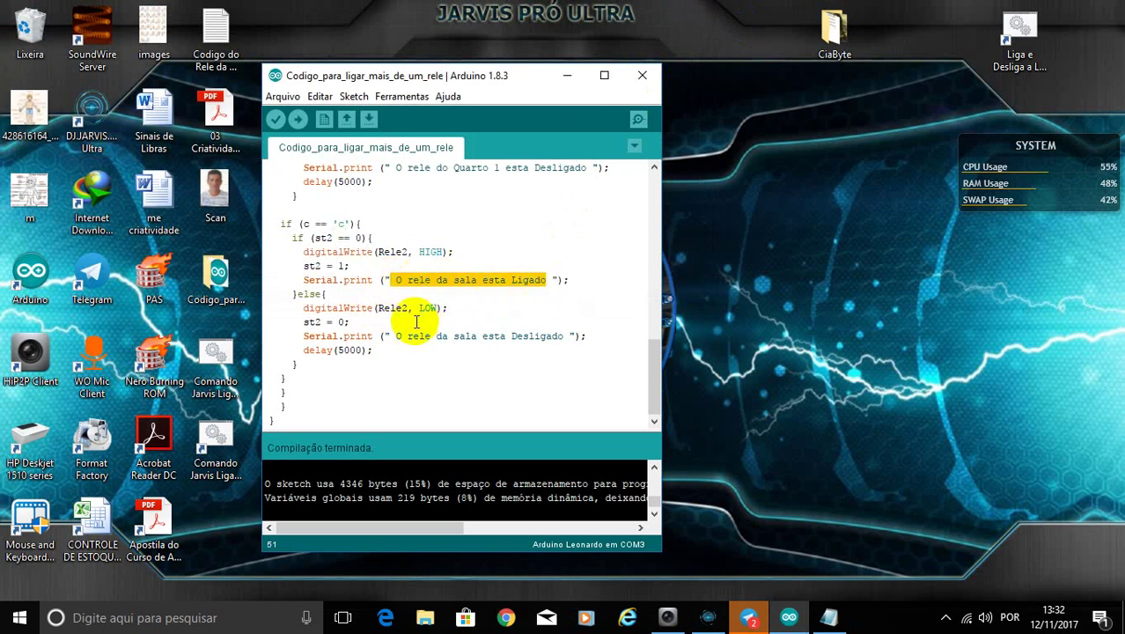
pyautogui.moveTo(395, 337); pyautogui.dragTo(573, 329)
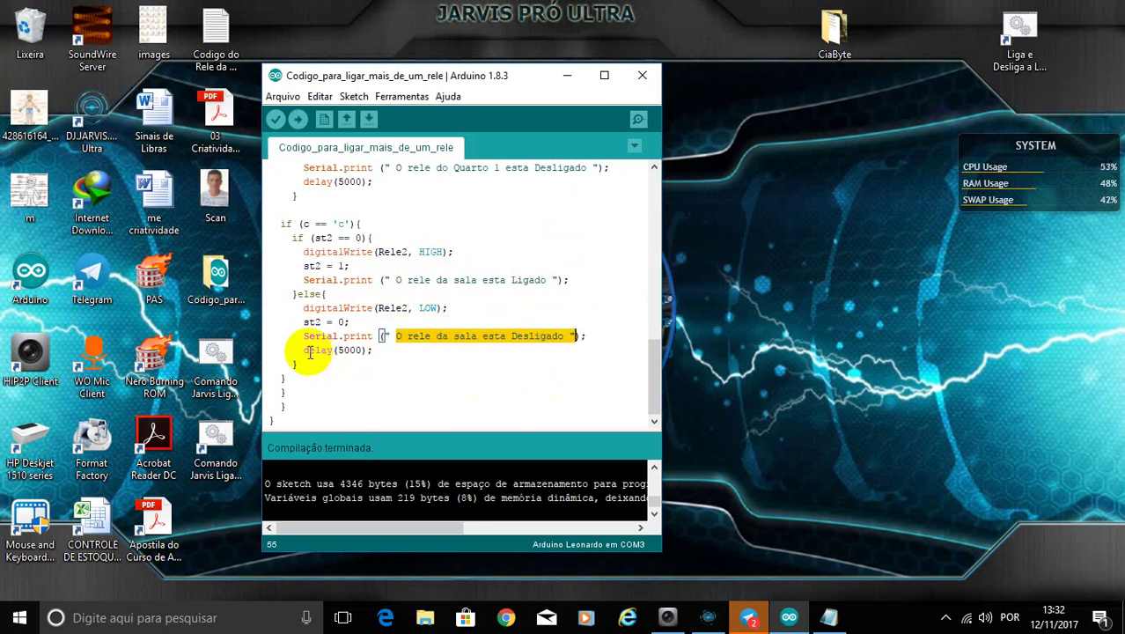
pyautogui.moveTo(303, 351); pyautogui.dragTo(374, 350)
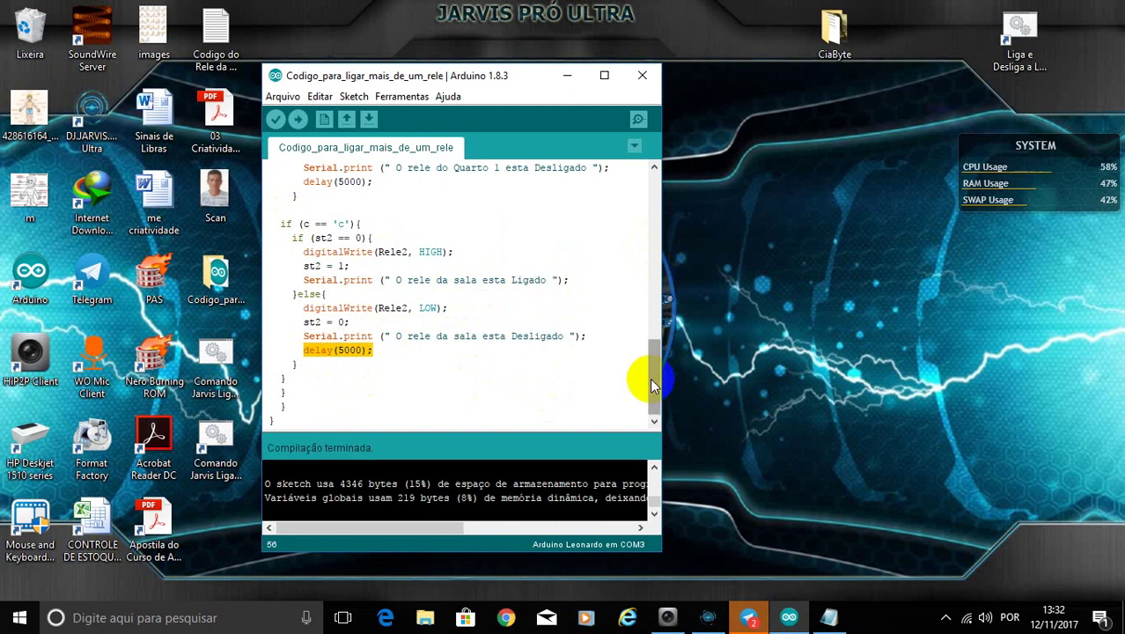
pyautogui.moveTo(652, 375); pyautogui.dragTo(648, 200)
pyautogui.click(644, 76)
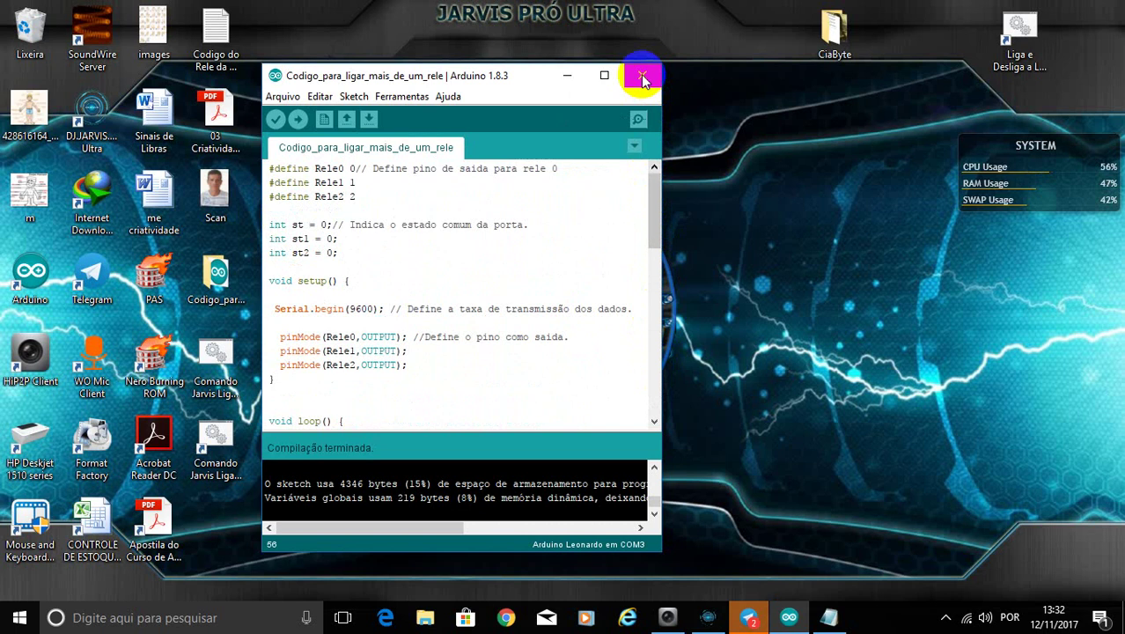